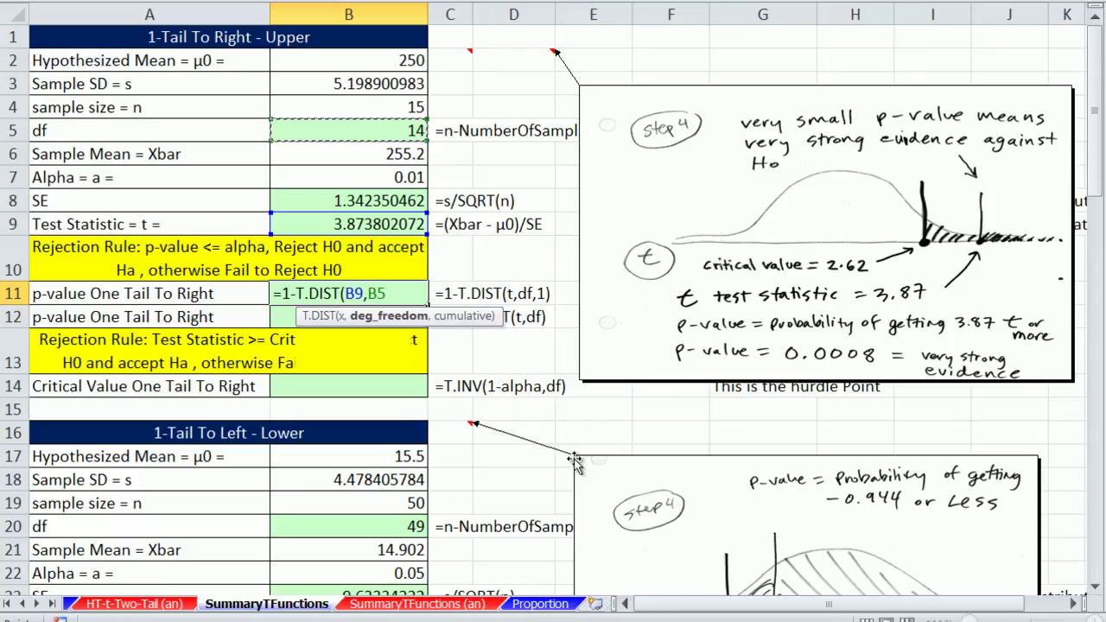
Complete the first right-tail p-value formula in B11 as =1-T.DIST(B9,B5,1), using the cumulative distribution
text(,)
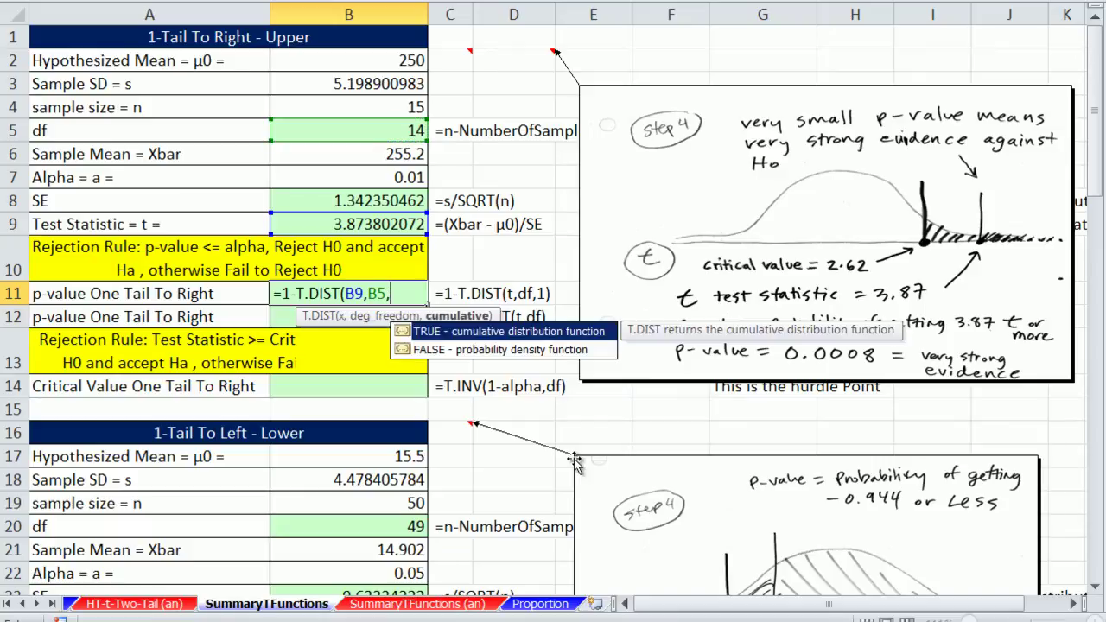
text(1))
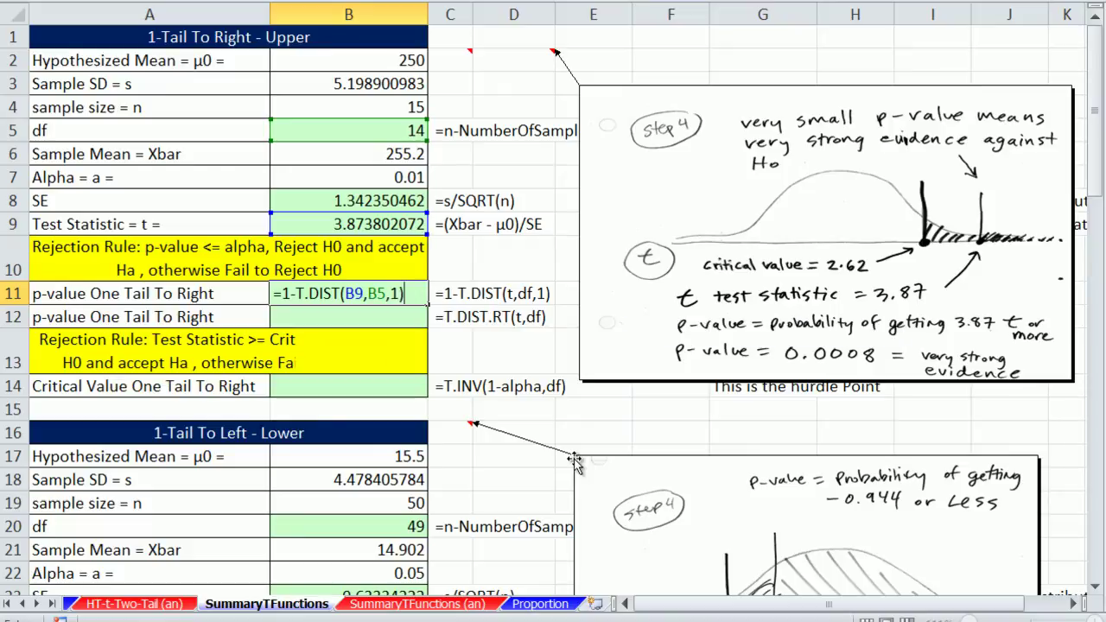
key(ctrl+Return)
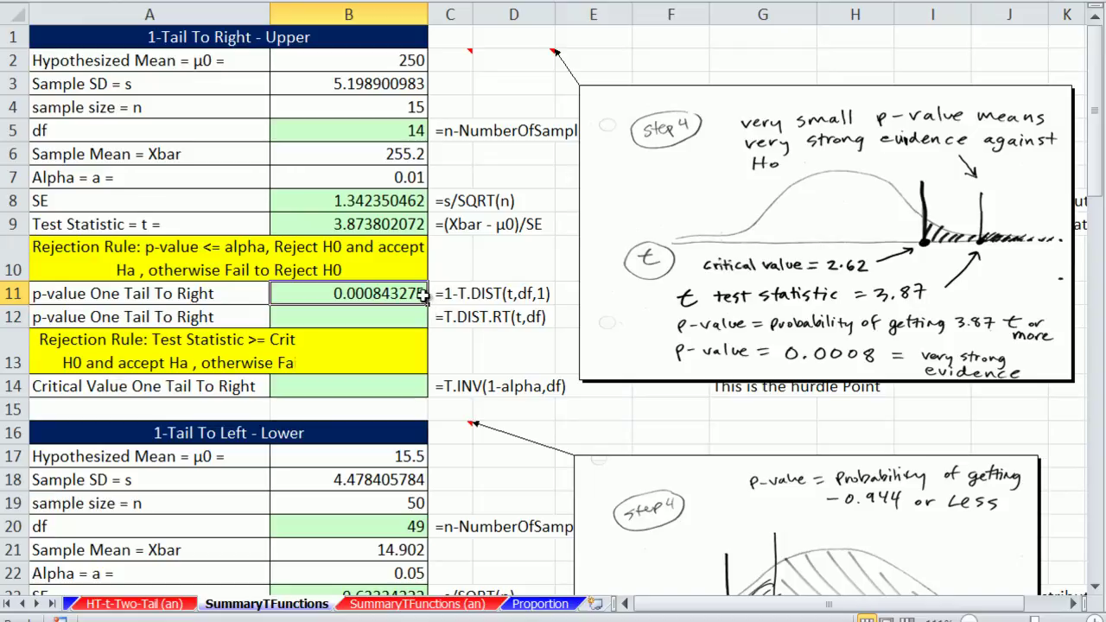
click(372, 65)
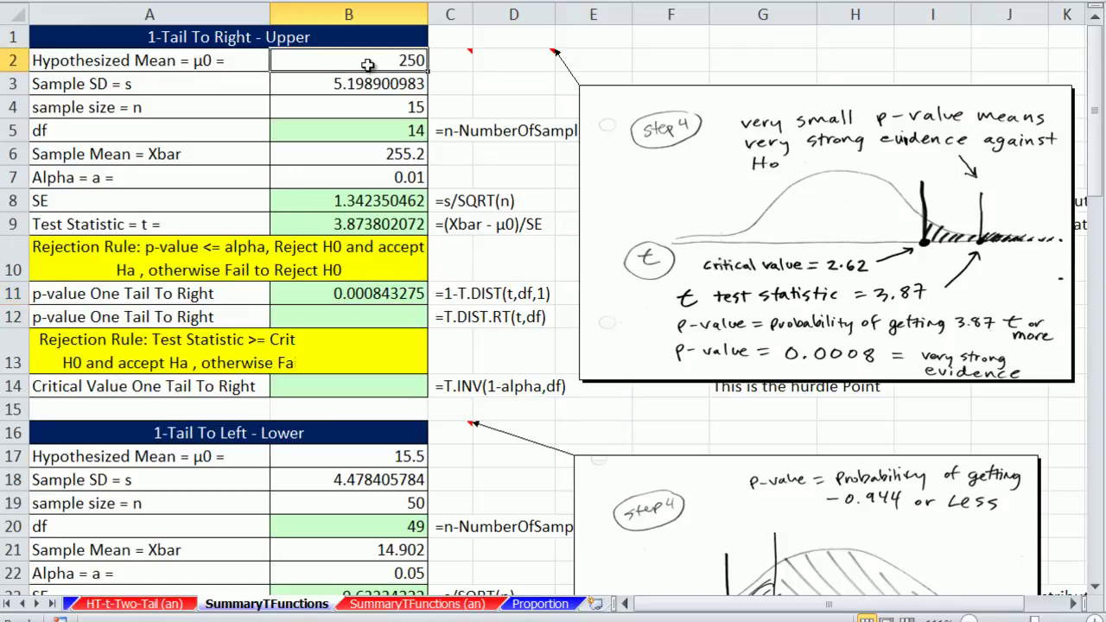
click(373, 157)
Calculate the alternative right-tail p-value in B12 with =T.DIST.RT(B9,B5), from the test statistic and degrees of freedom
click(386, 321)
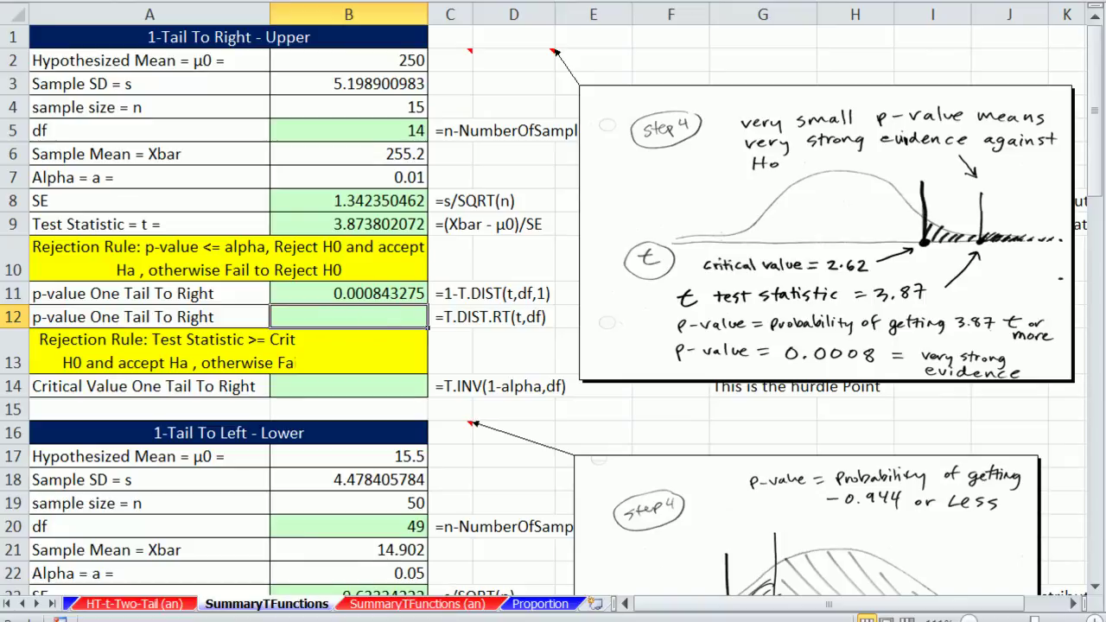
text(=)
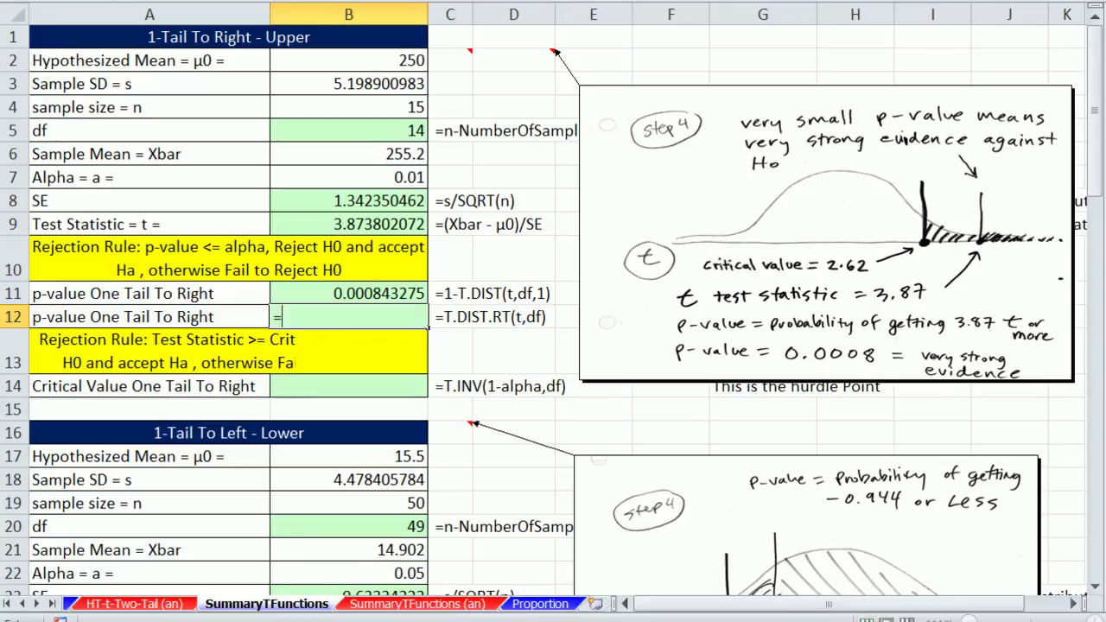
text(t.dist.)
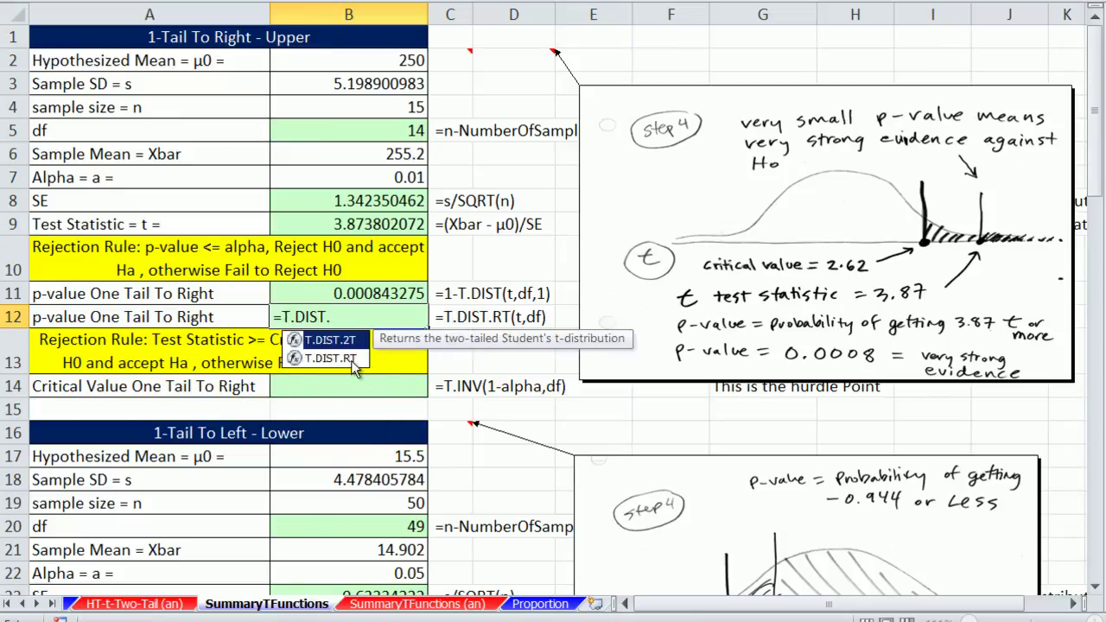
double_click(344, 362)
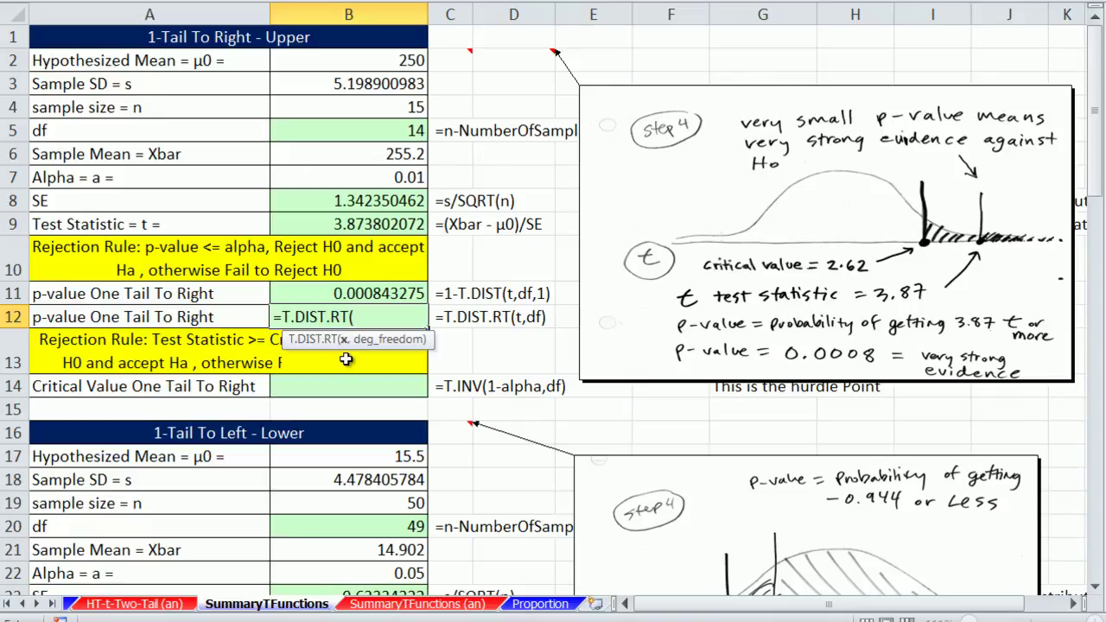
click(339, 226)
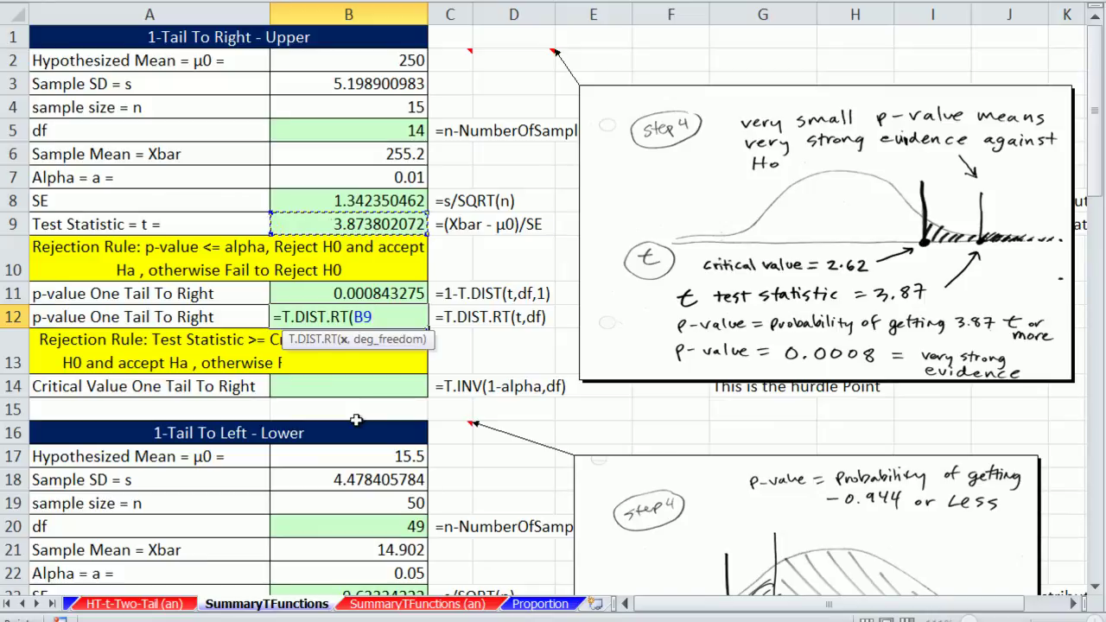
text(,)
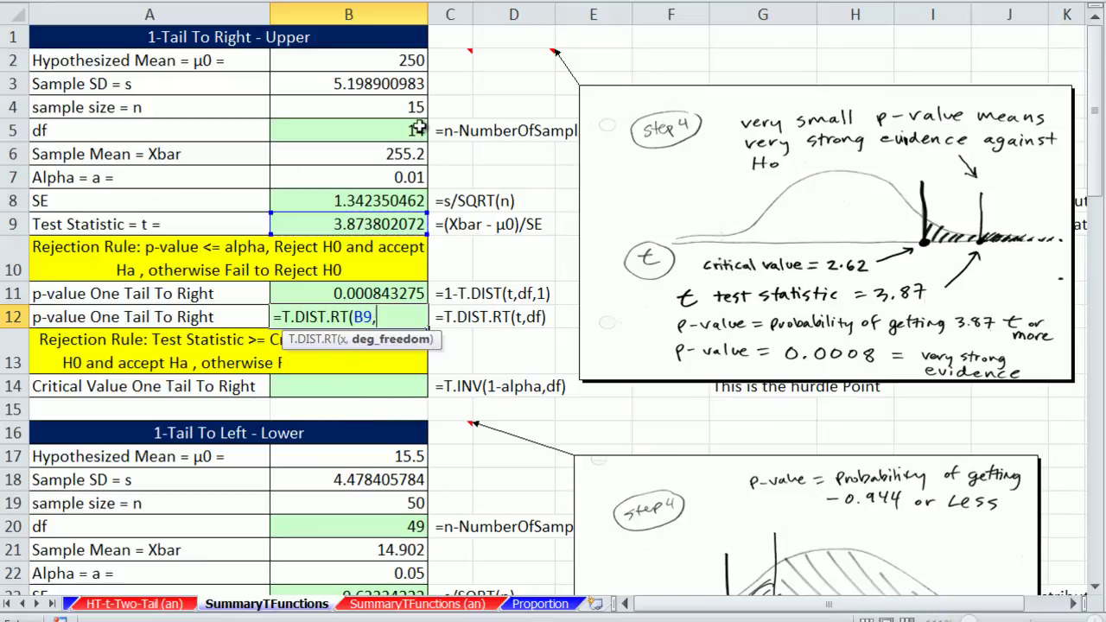
click(391, 128)
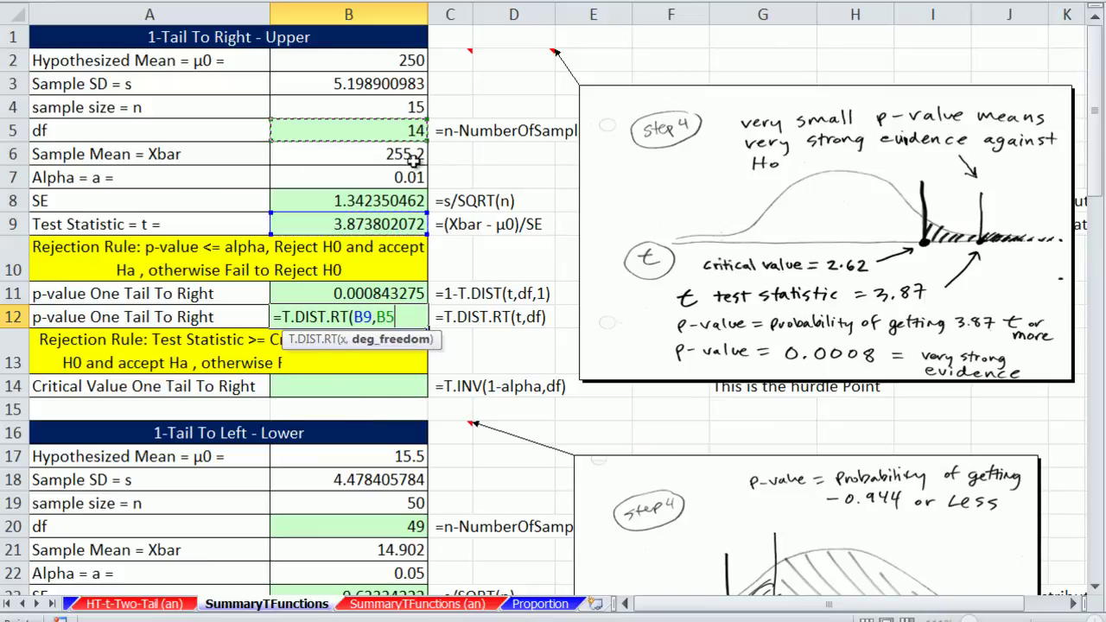
text())
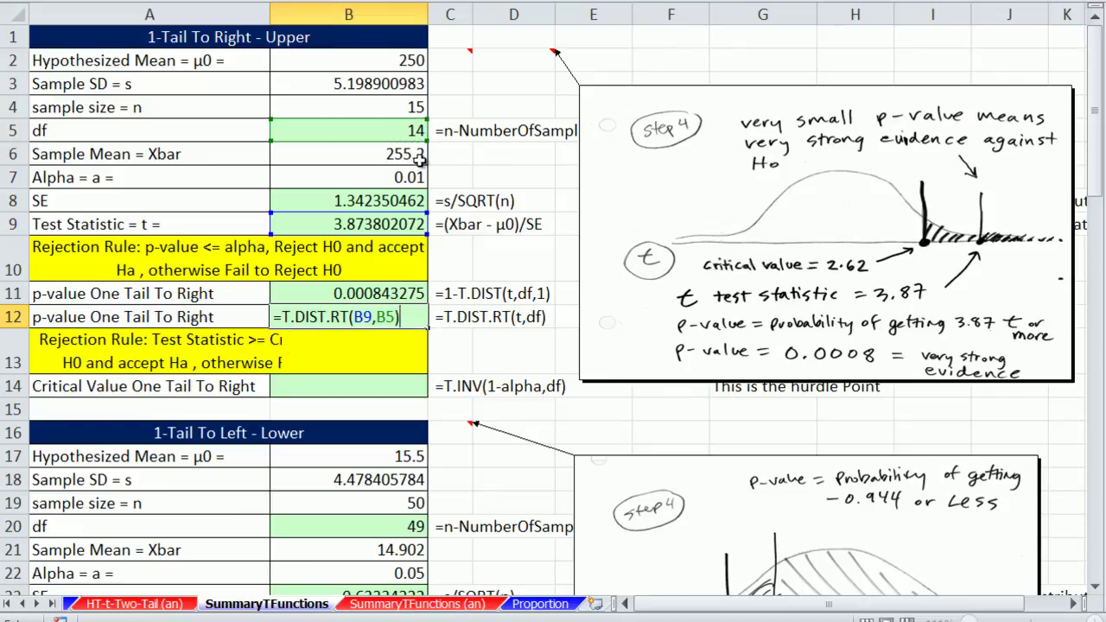
key(ctrl+Return)
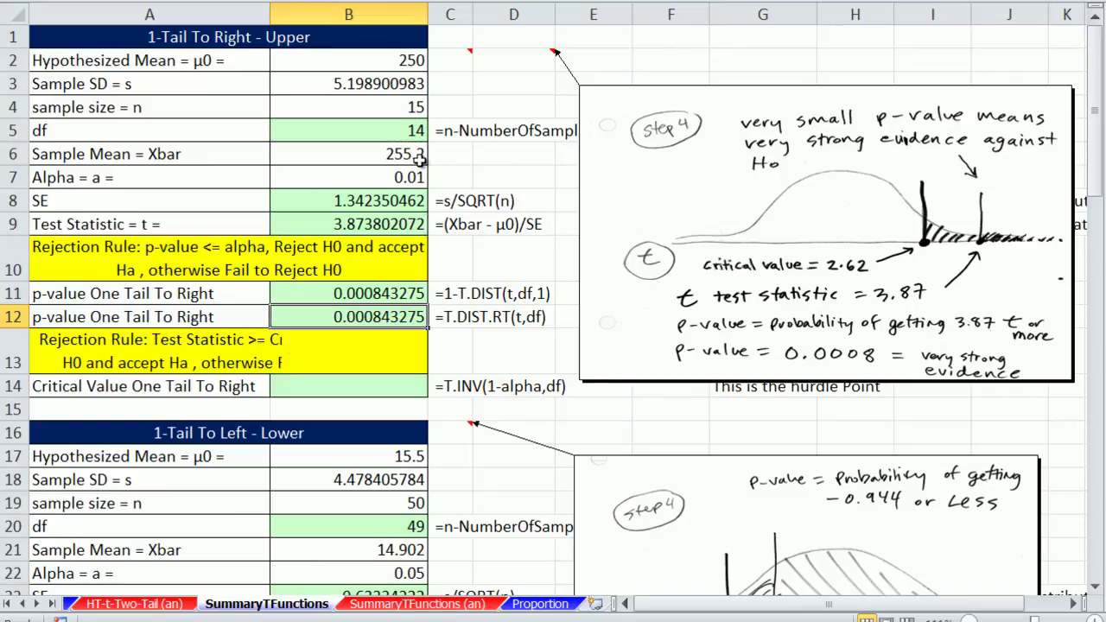
Compare the two right-tail p-value formulas in B11 and B12 without changing them
double_click(399, 292)
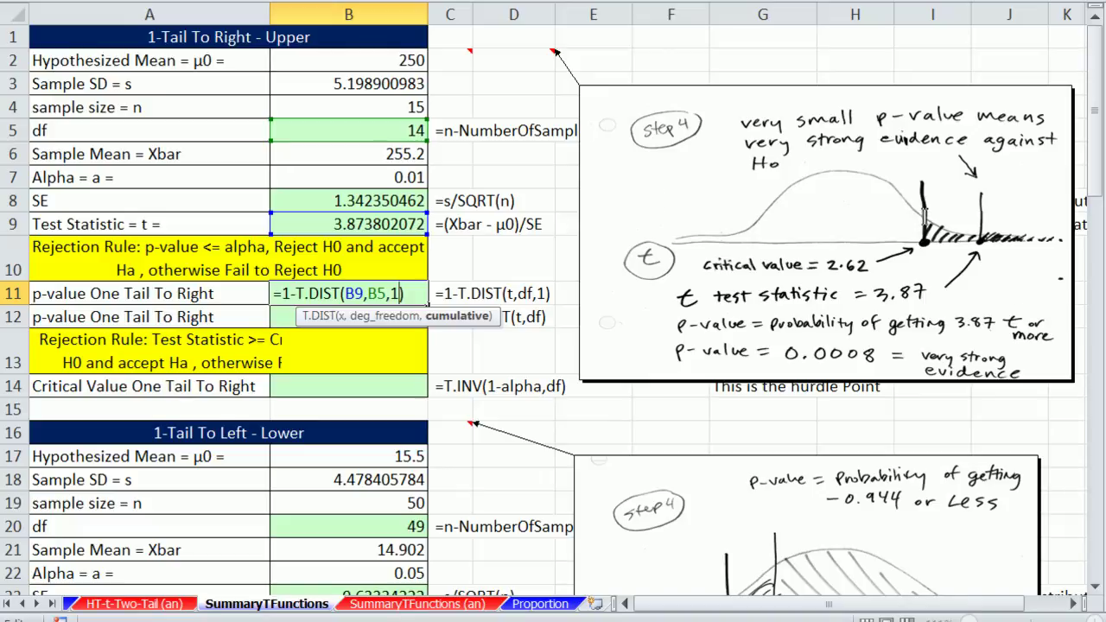
key(Return)
double_click(363, 316)
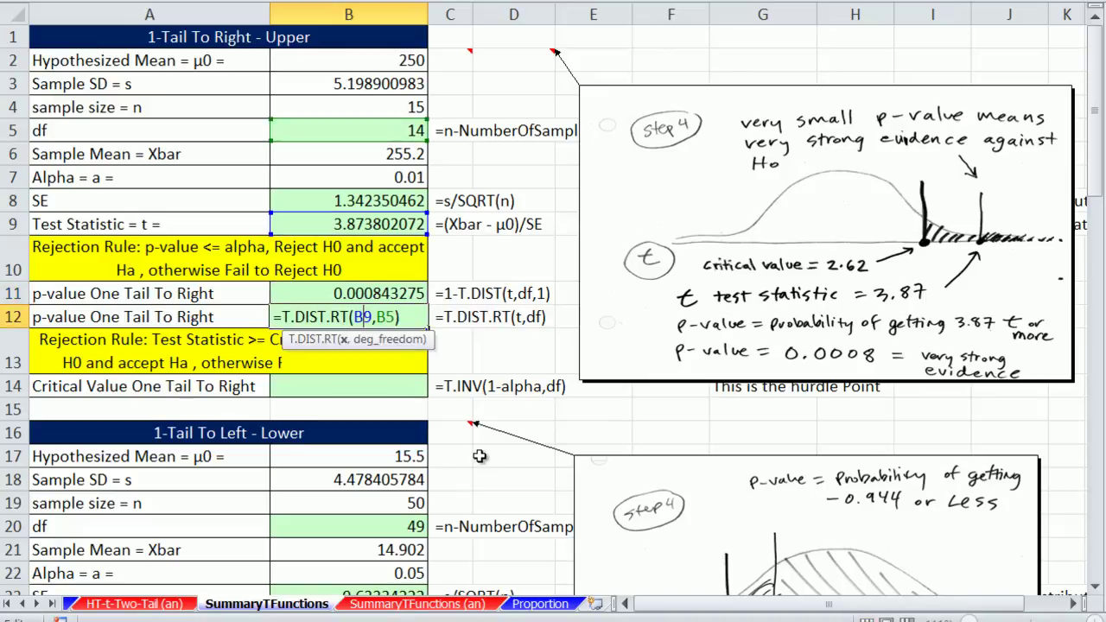
key(Return)
Calculate the right-tail critical value in B14 with =T.INV(1-B7,B5) and compare it with the test statistic in B9
click(378, 386)
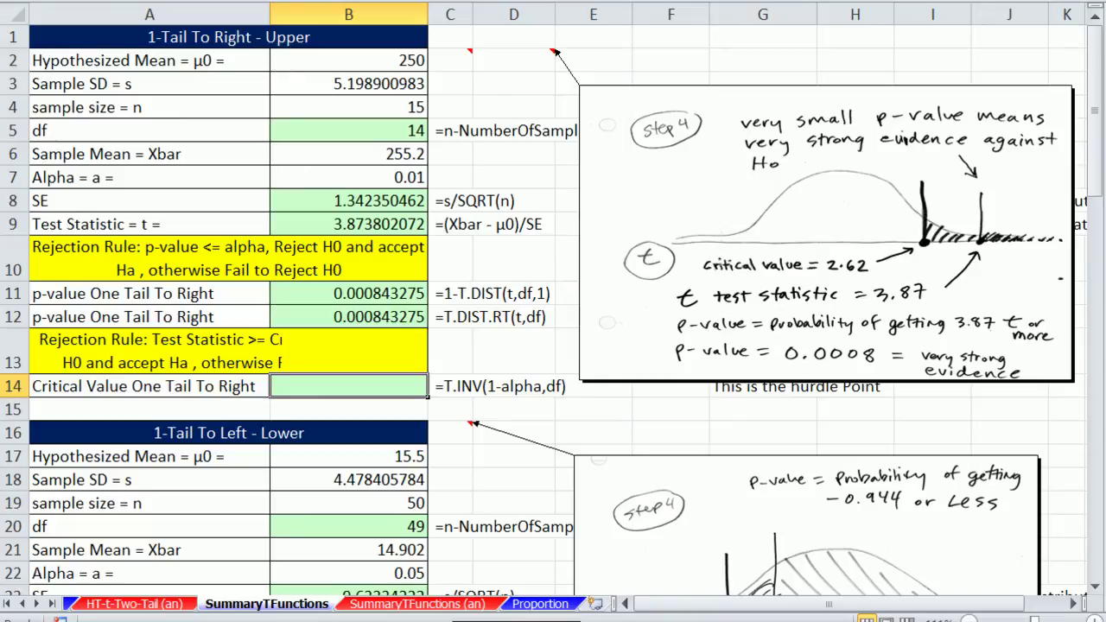
text(=t)
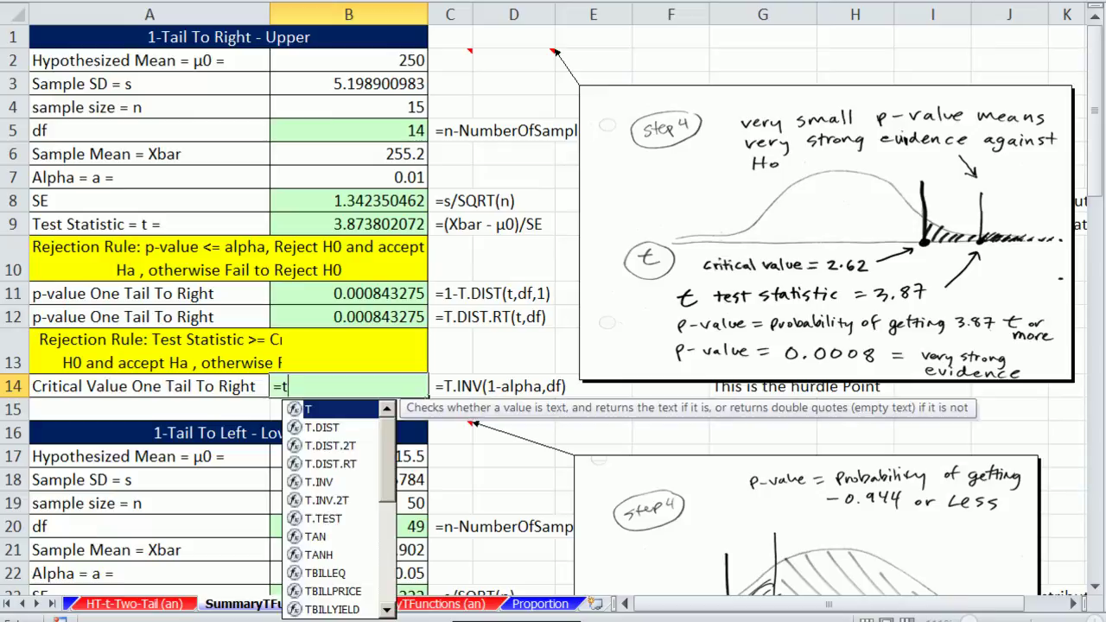
text(.i)
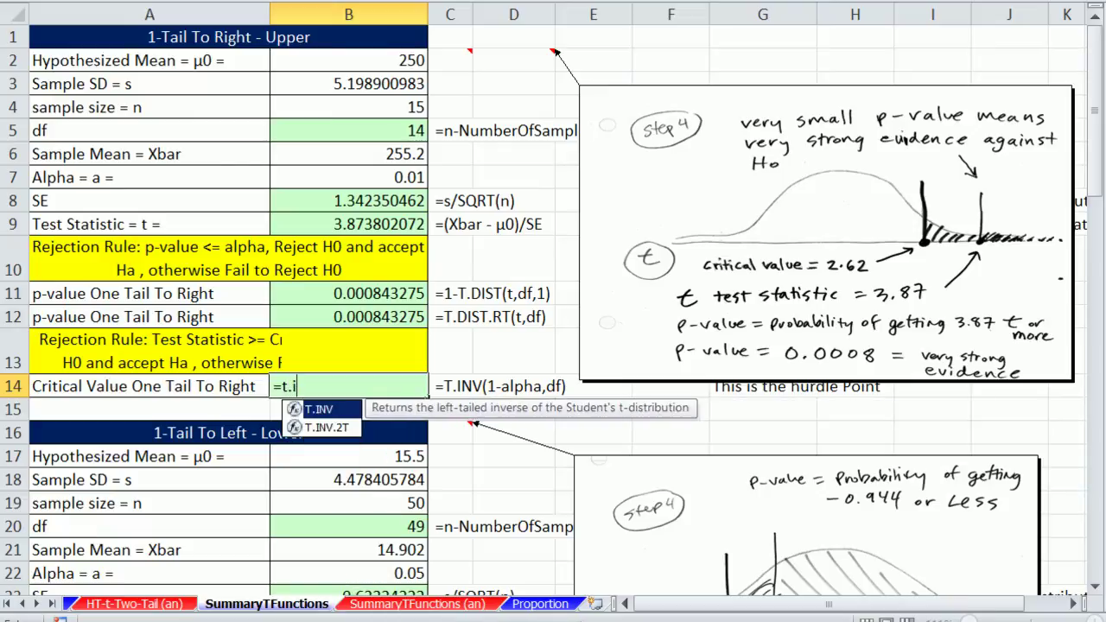
key(Tab)
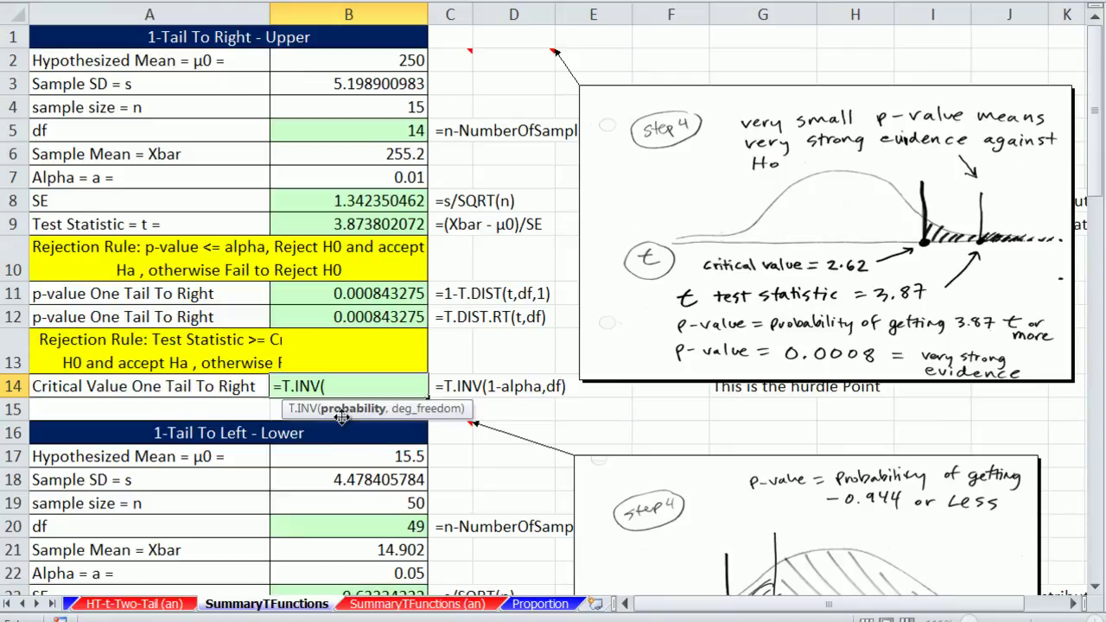
click(371, 176)
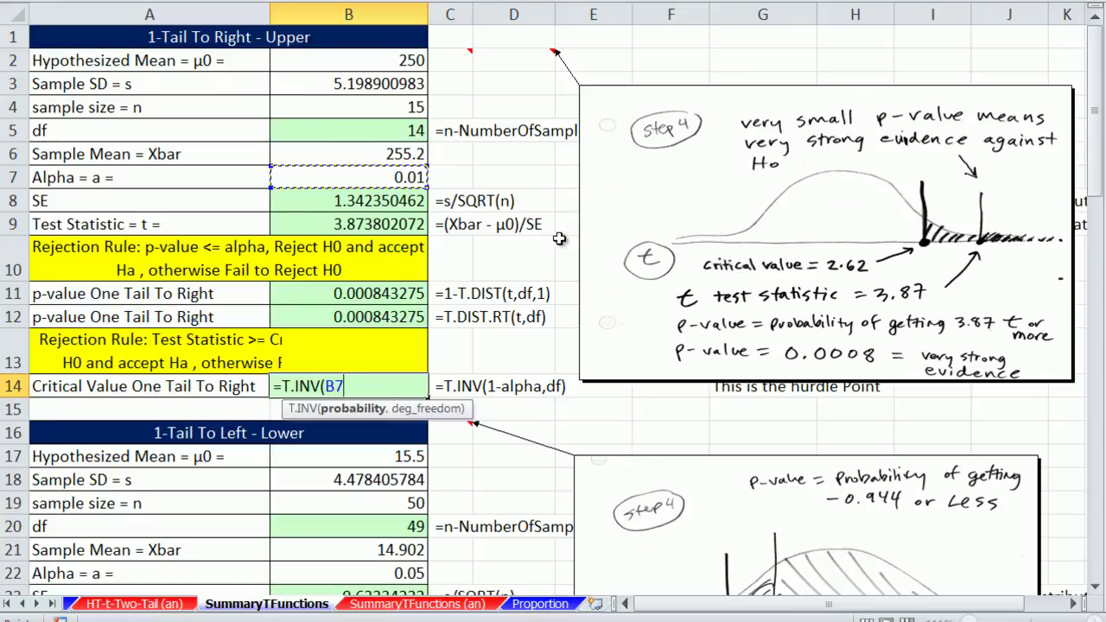
click(329, 387)
text(1-)
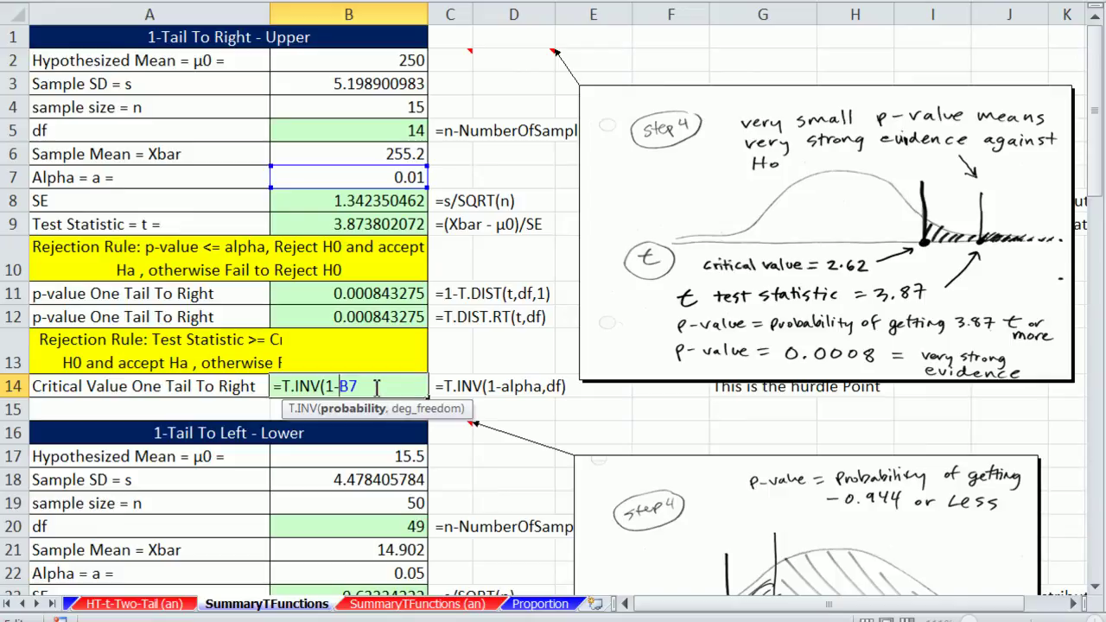
text(,)
click(397, 134)
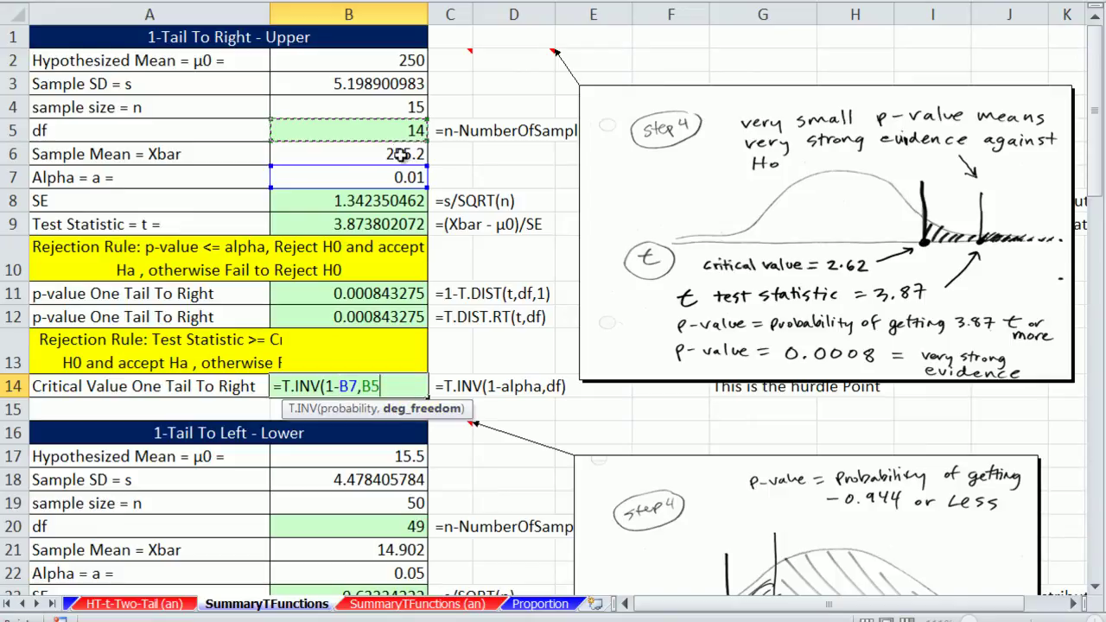
text())
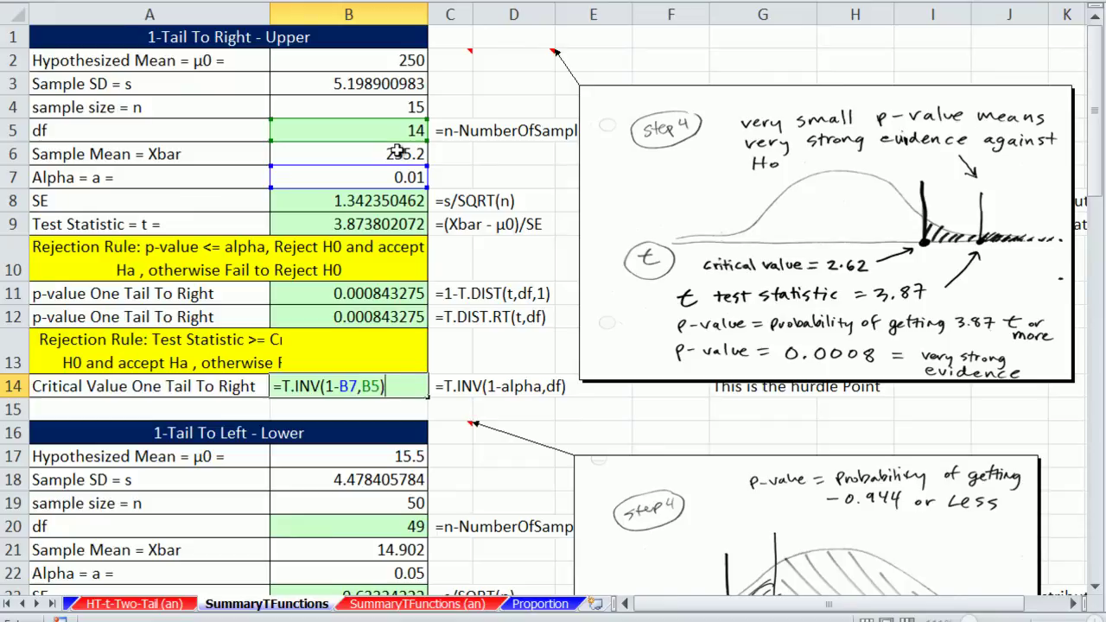
key(ctrl+Return)
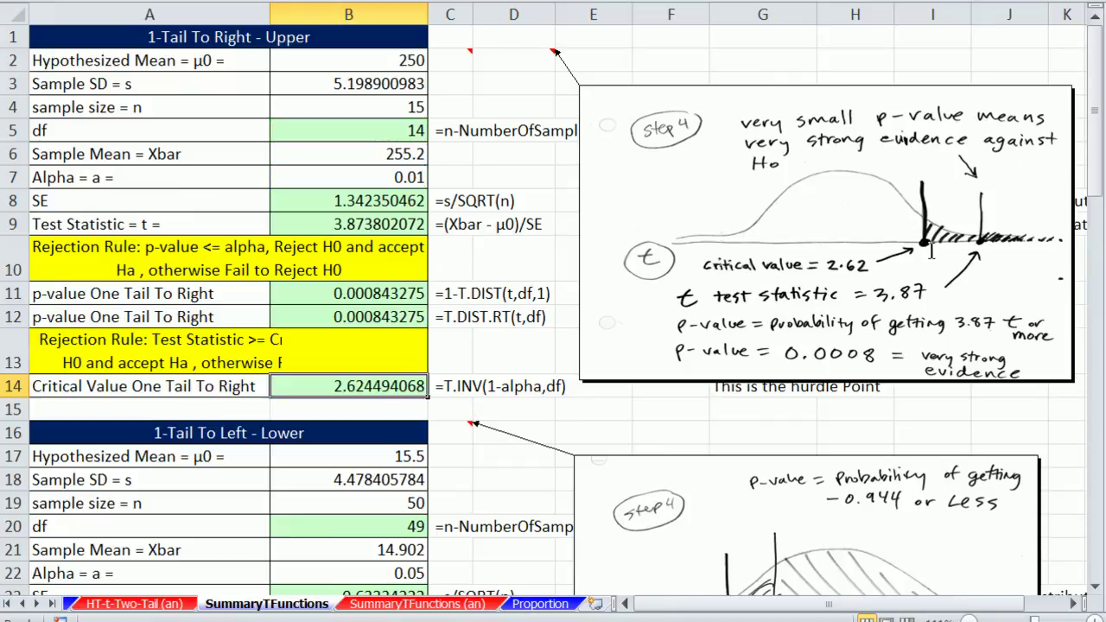
click(368, 225)
click(411, 385)
Review the degrees of freedom, standard error and test statistic in the 1-Tail To Left - Lower section
scroll(1099, 596, down, 3)
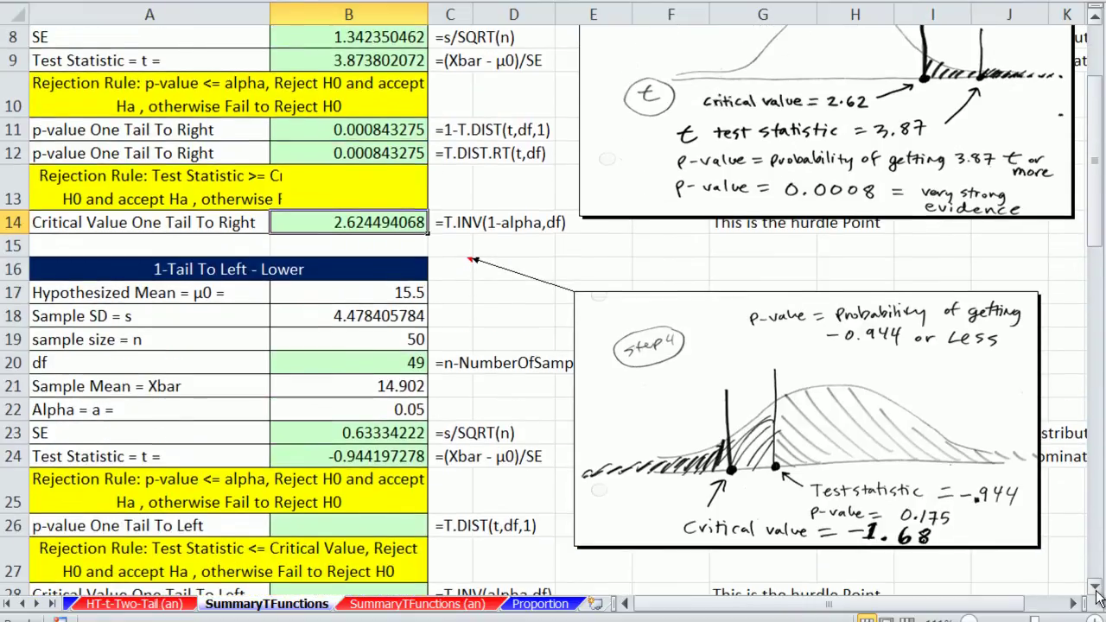
scroll(1098, 597, down, 2)
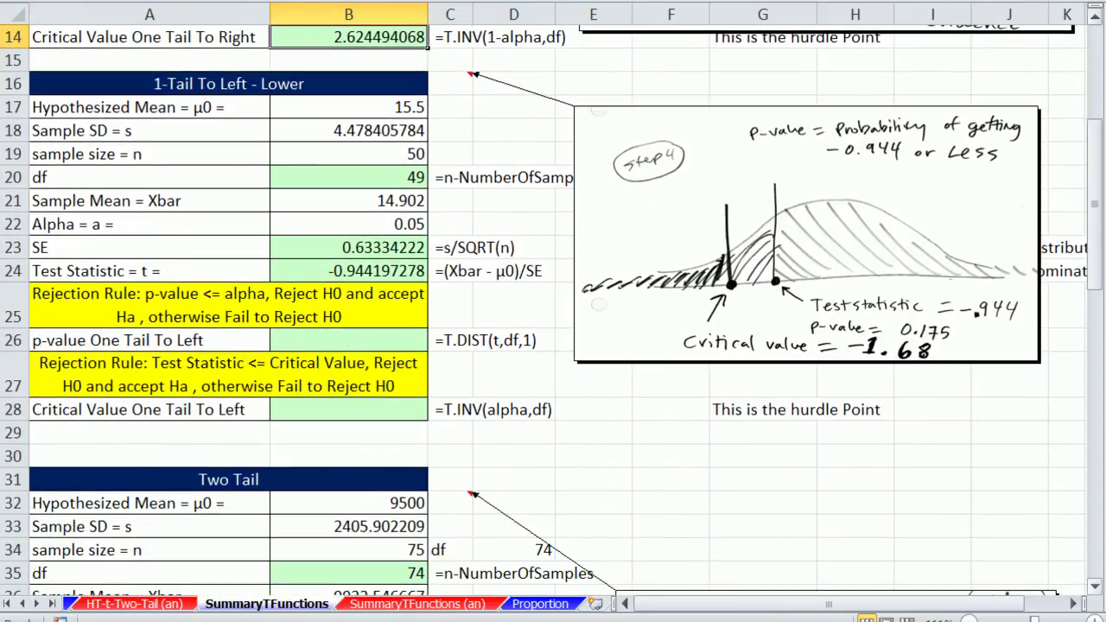
click(384, 172)
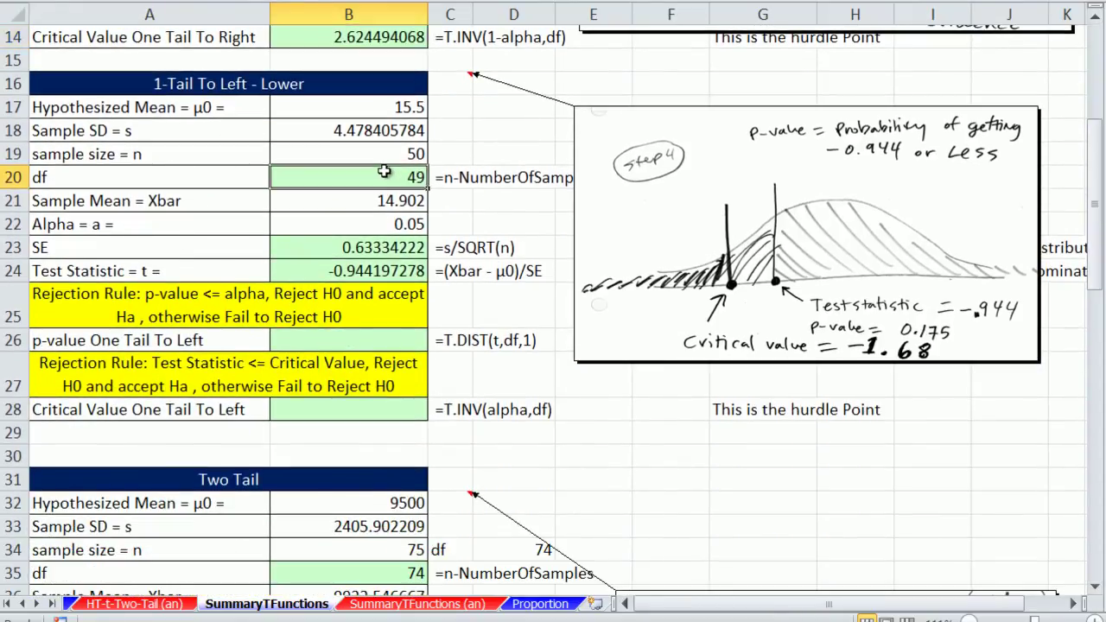
click(382, 250)
click(380, 271)
Calculate the left-tail p-value in B26 with =T.DIST(B24,B20,1), from that section's test statistic and degrees of freedom
click(366, 340)
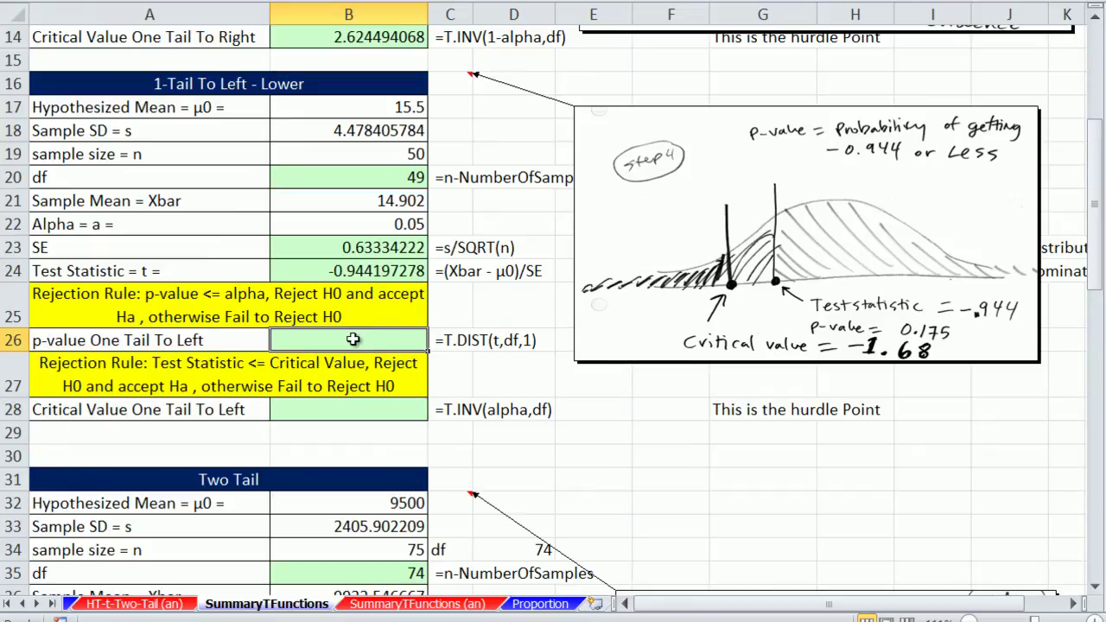
text(=)
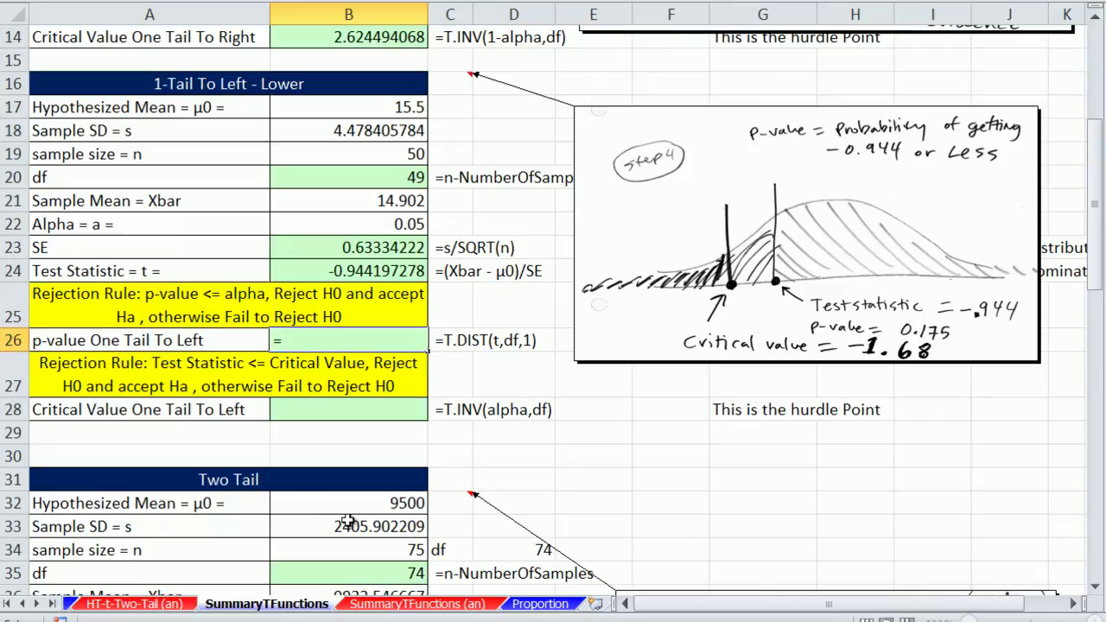
text(T.)
key(Tab)
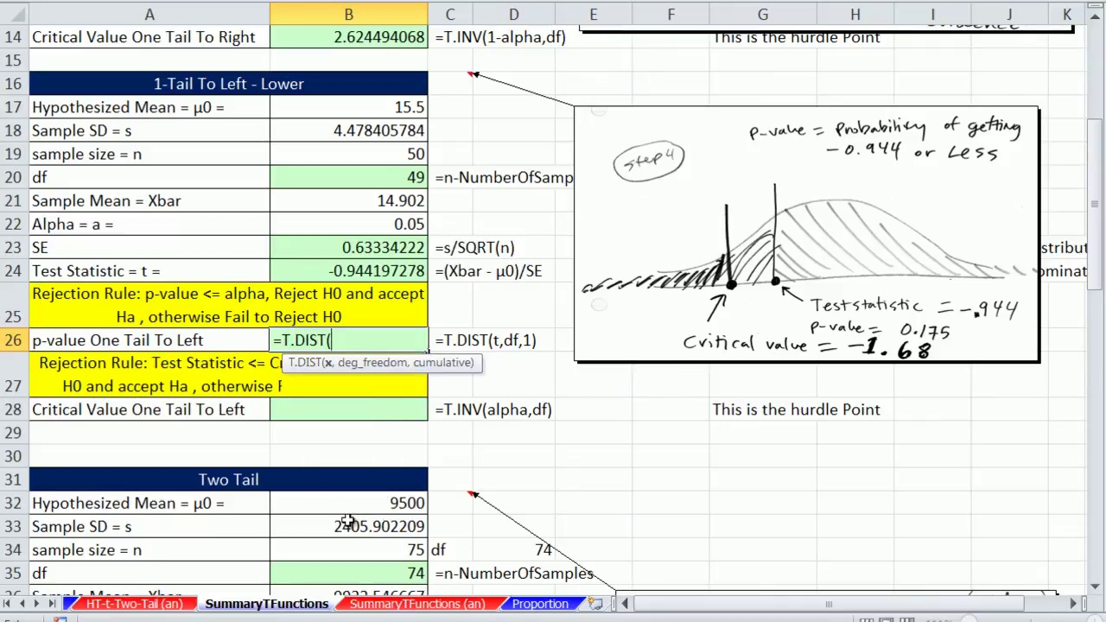
click(363, 273)
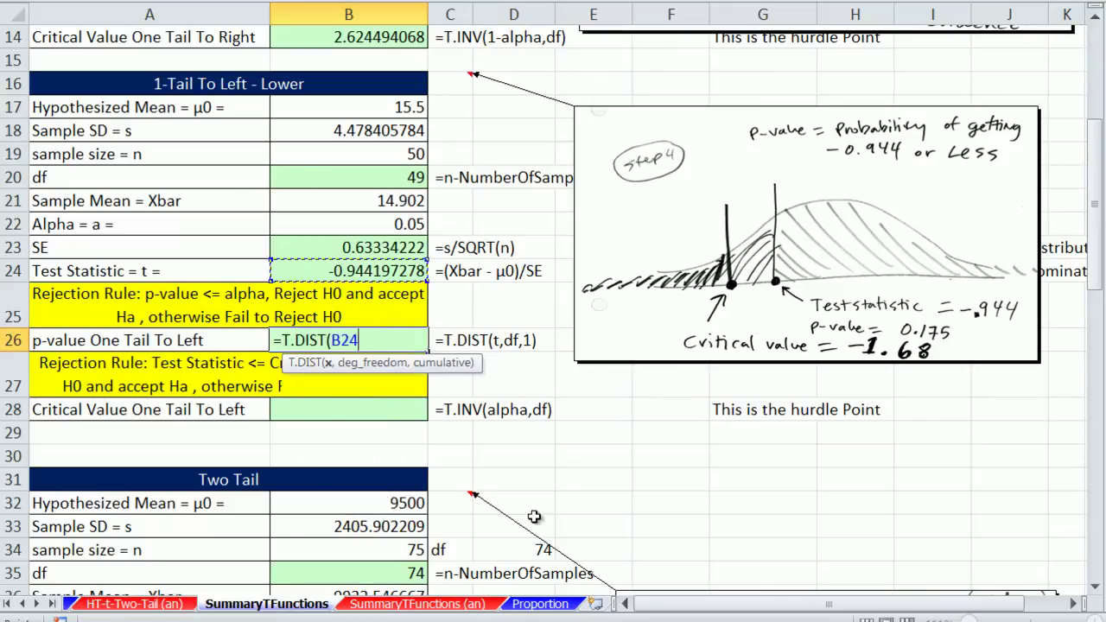
text(,)
click(384, 176)
text(,)
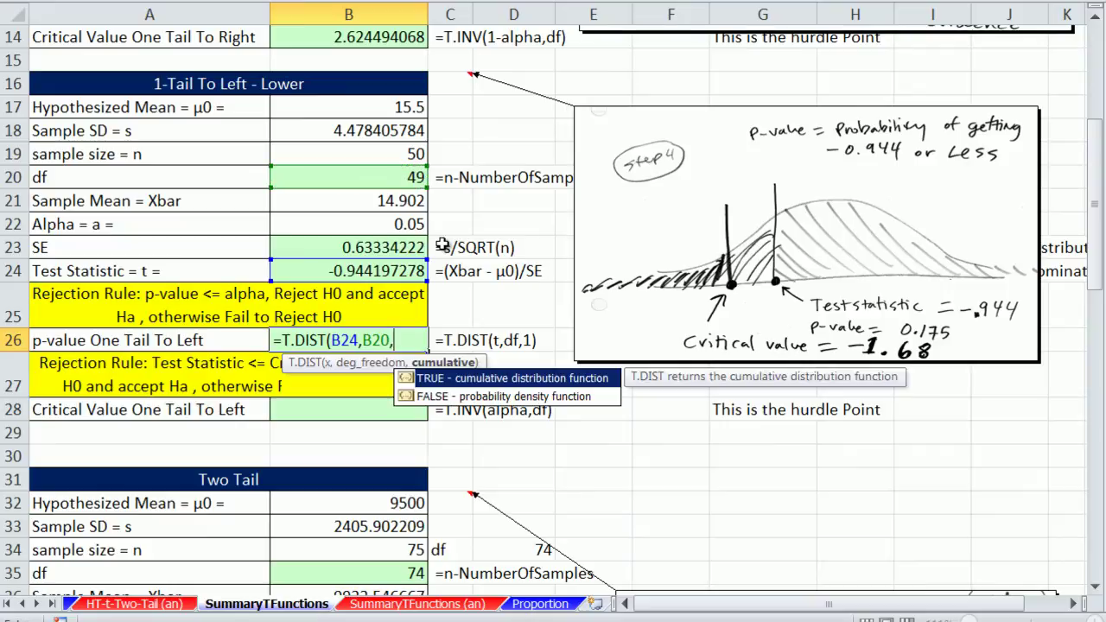
text(1))
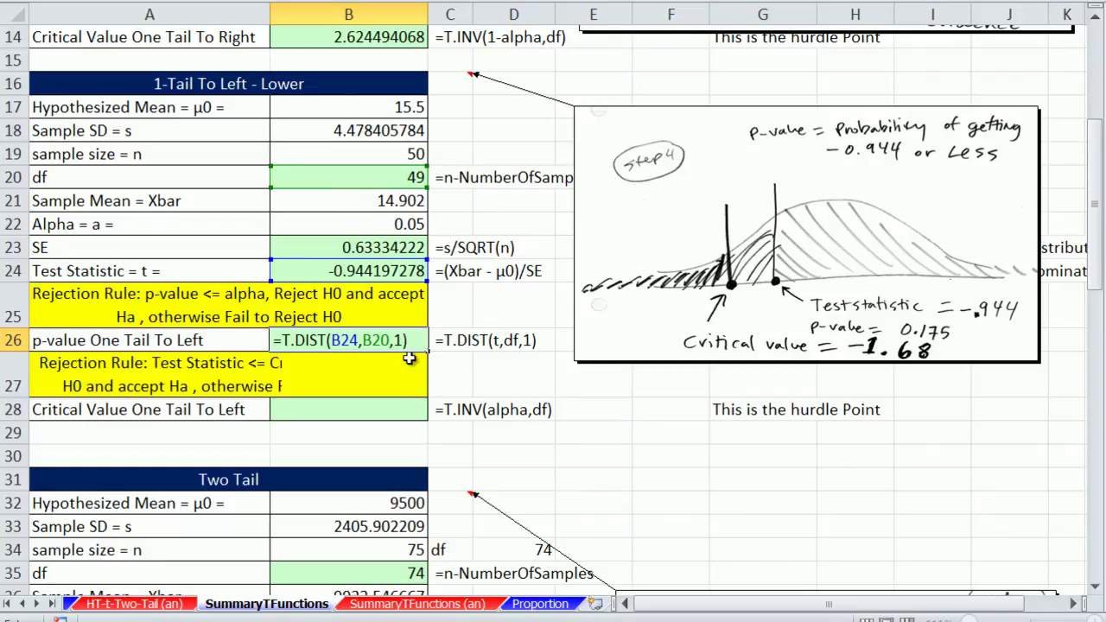
key(Return)
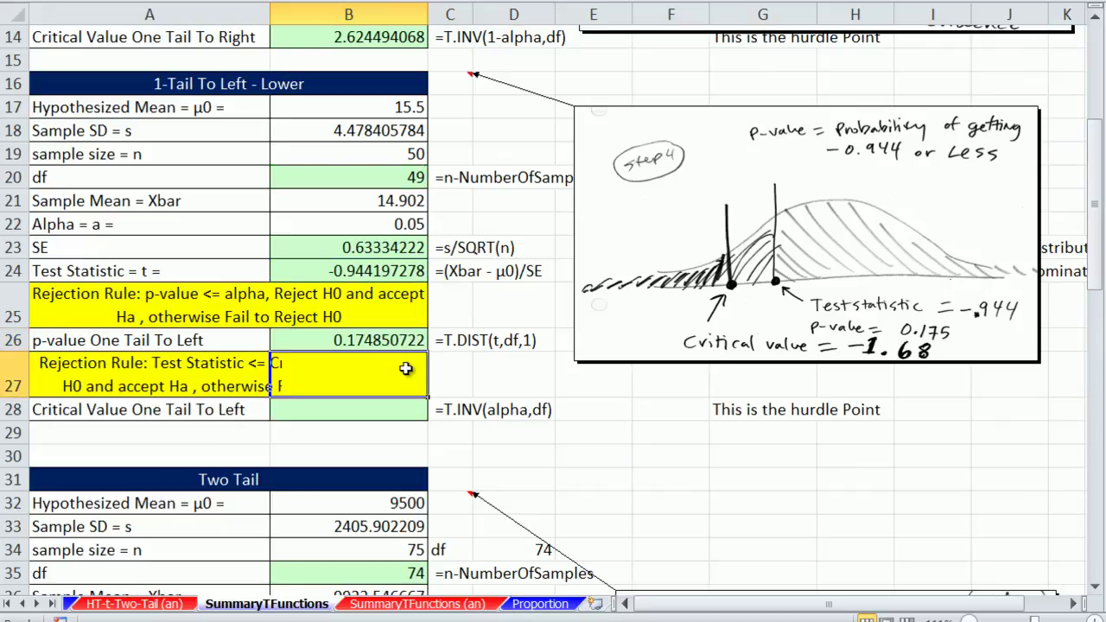
click(387, 342)
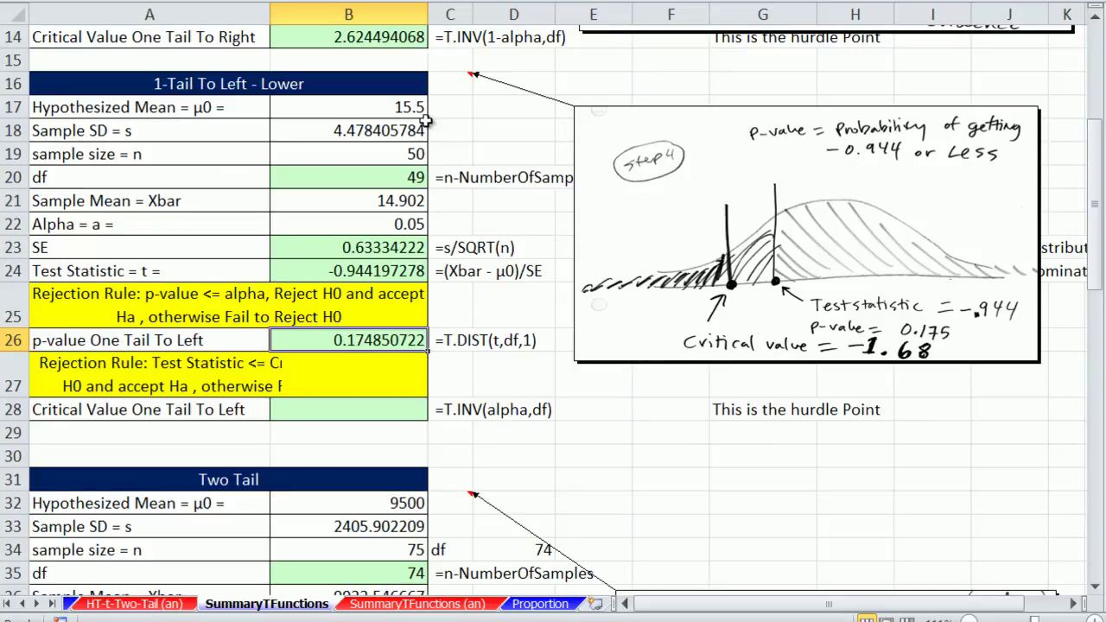
Calculate the left-tail critical value in B28 with =T.INV(B22,B20), from that section's alpha and degrees of freedom
click(392, 416)
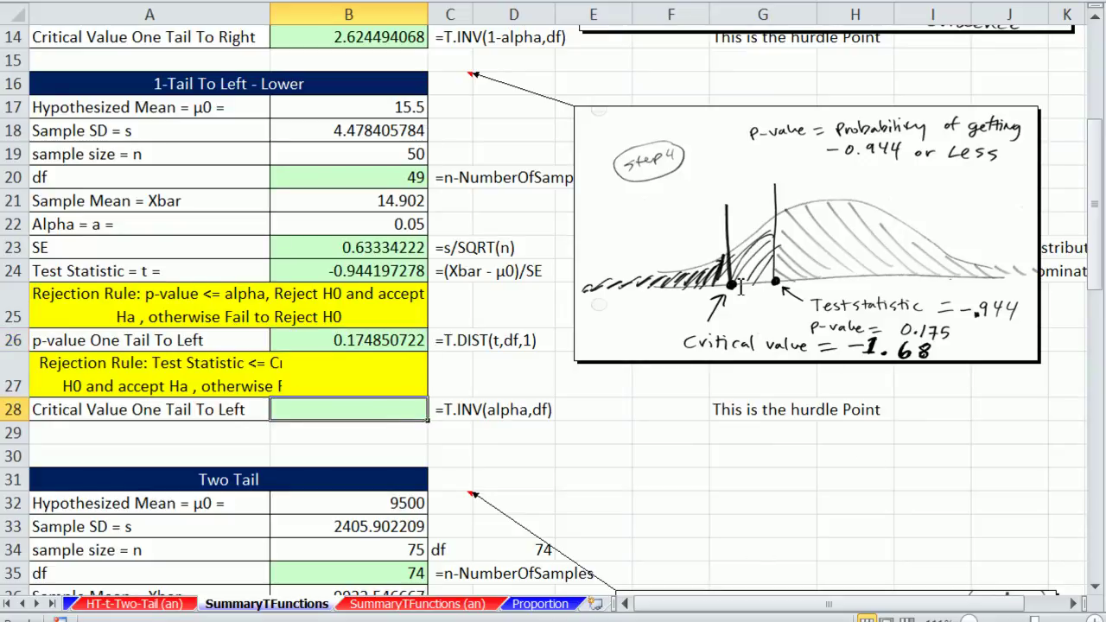
text(=t)
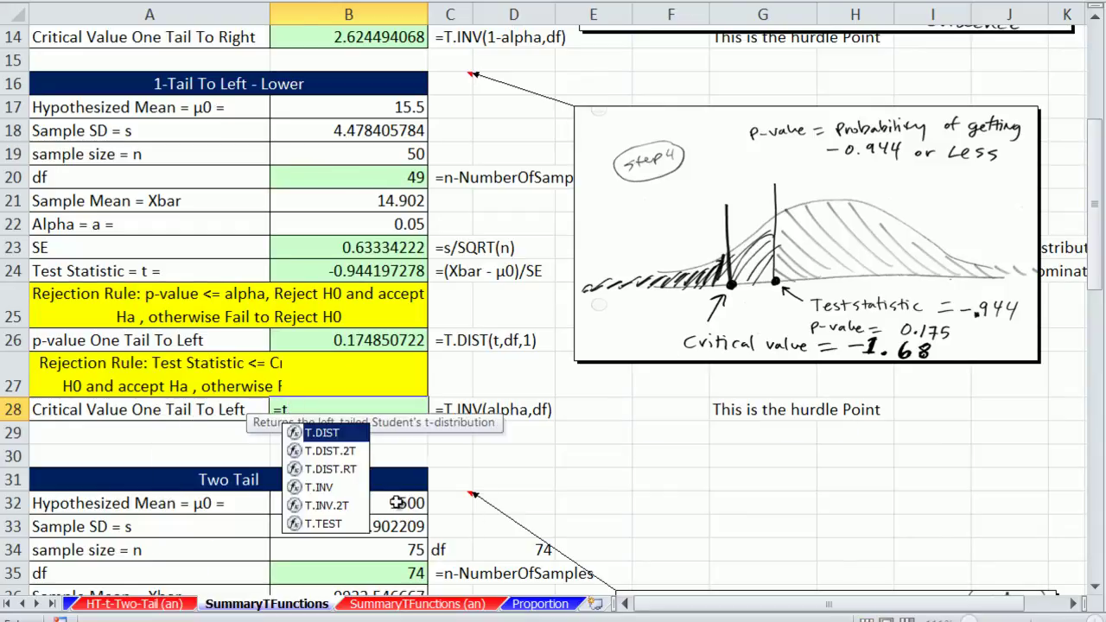
text(.i)
key(Tab)
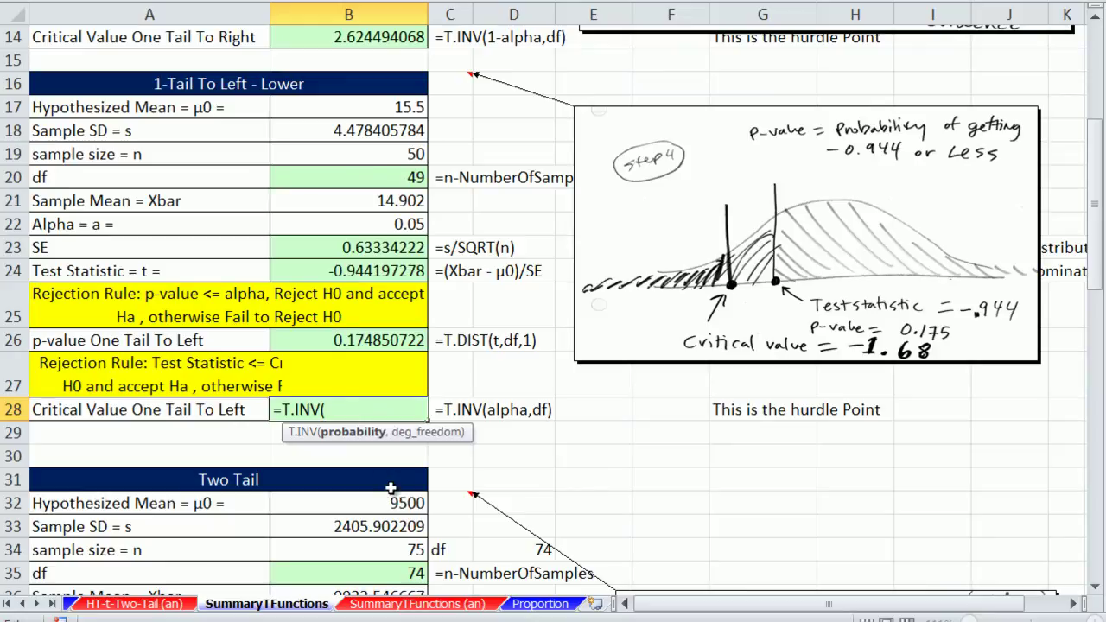
click(396, 225)
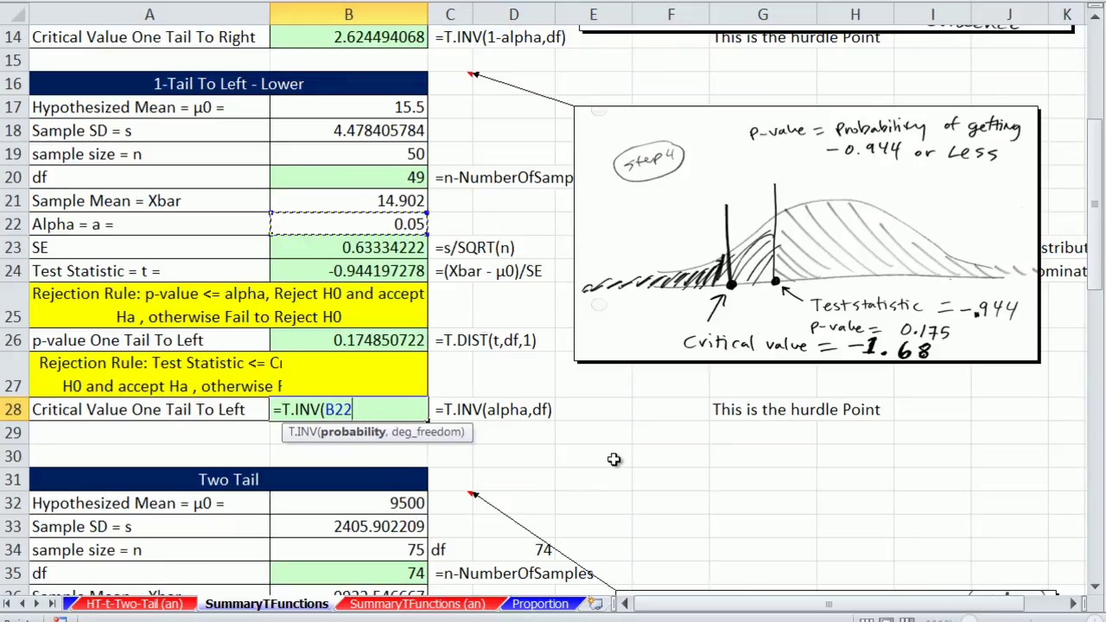
text(,)
click(402, 175)
text())
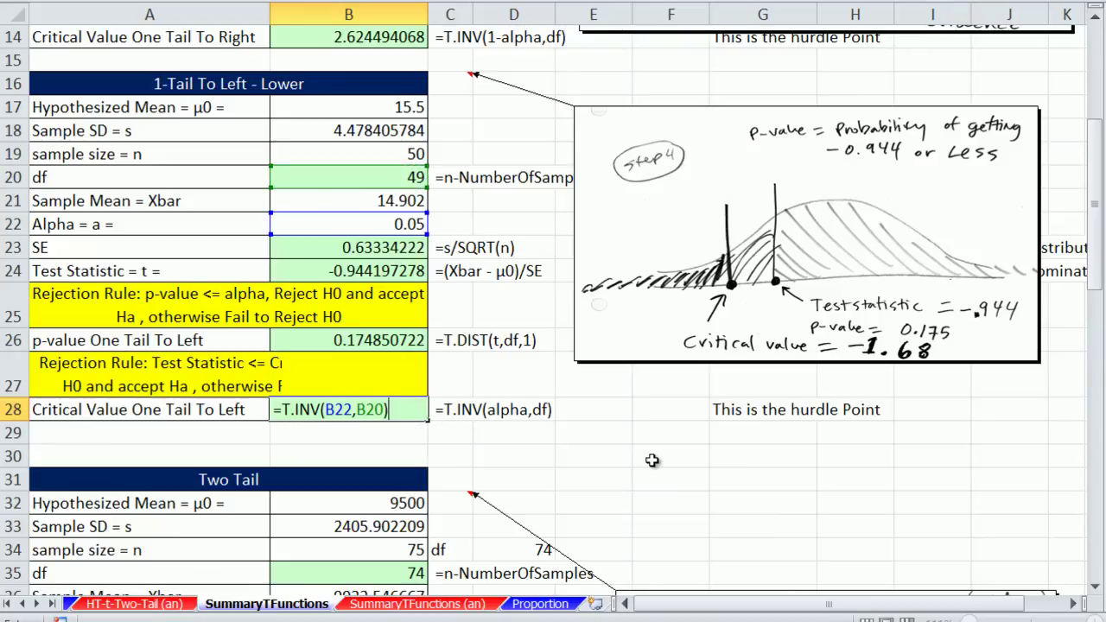
key(ctrl+Return)
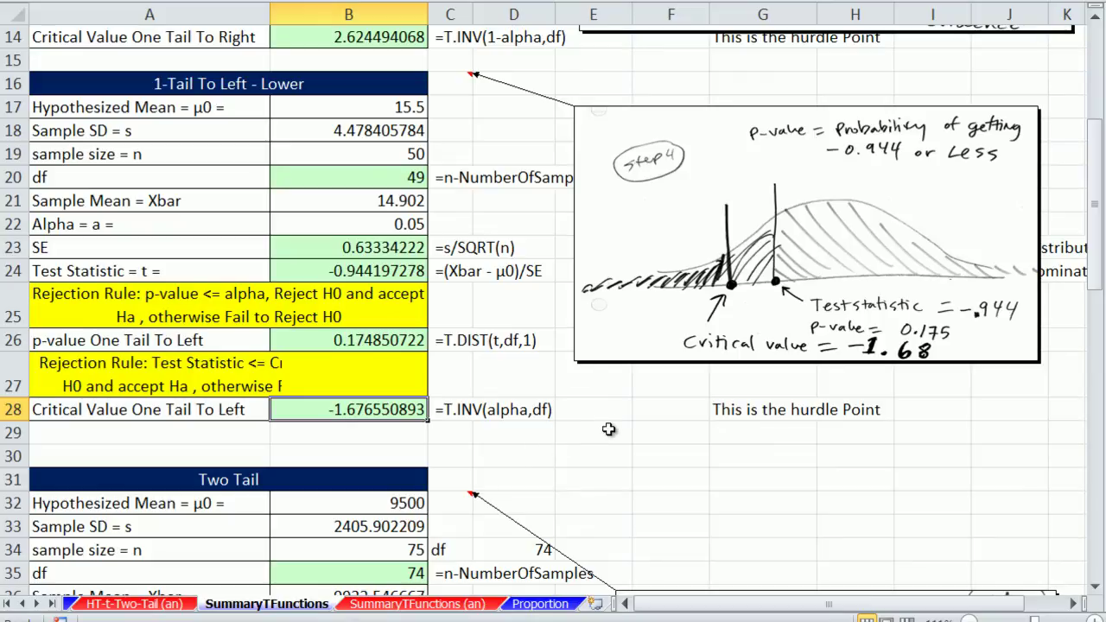
Format the hypothesized mean in B32 and the sample mean in B36 of the Two Tail section as currency with two decimals
click(1096, 587)
drag(1095, 592, 1096, 595)
click(341, 61)
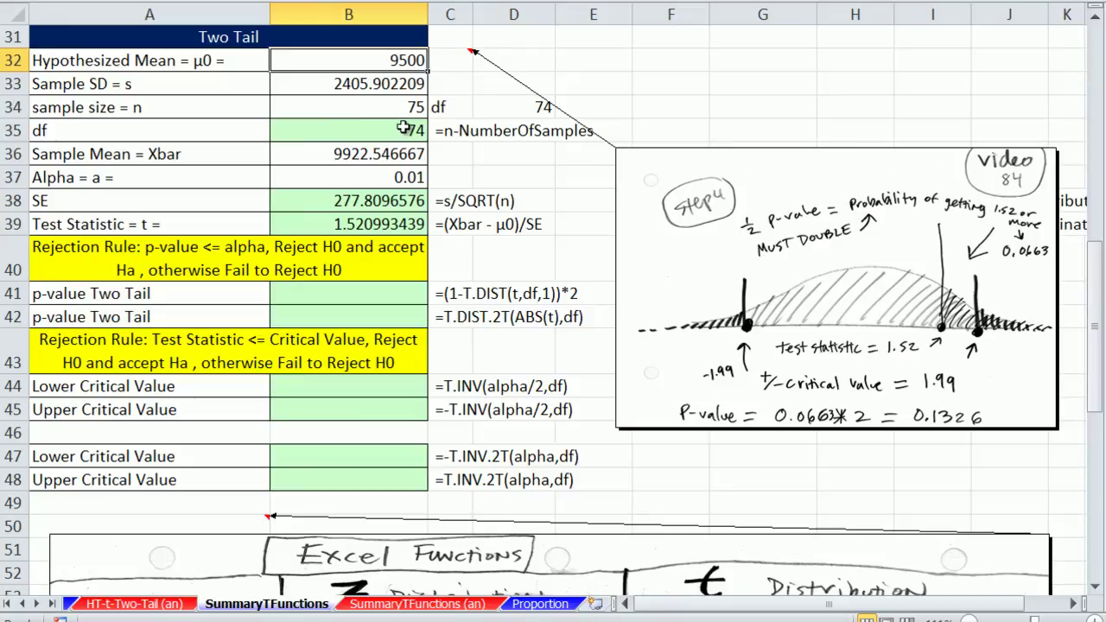
key(ctrl+shift+4)
key(ctrl+shift+4)
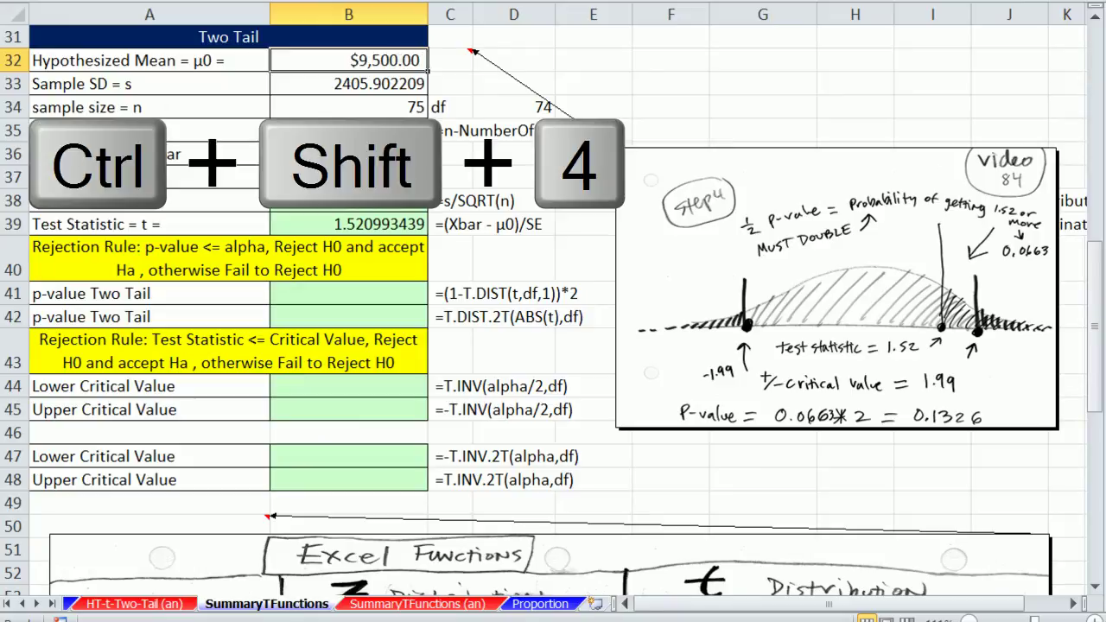
click(374, 155)
key(ctrl+shift+4)
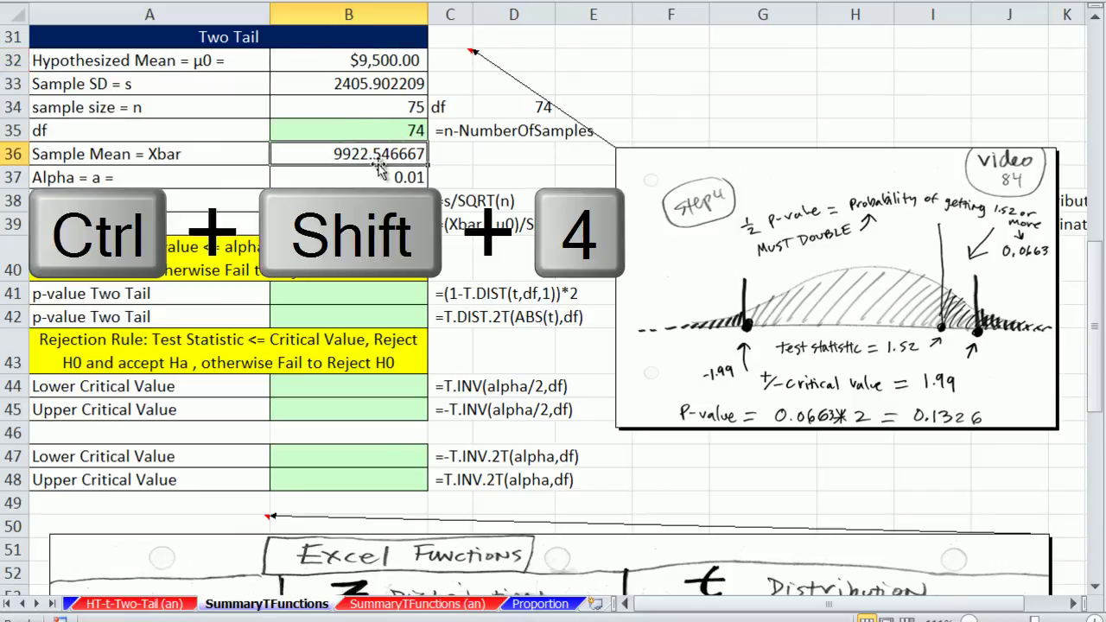
Review the Two Tail section's hypothesized mean, sample mean, degrees of freedom, standard error and test statistic
click(490, 160)
click(385, 64)
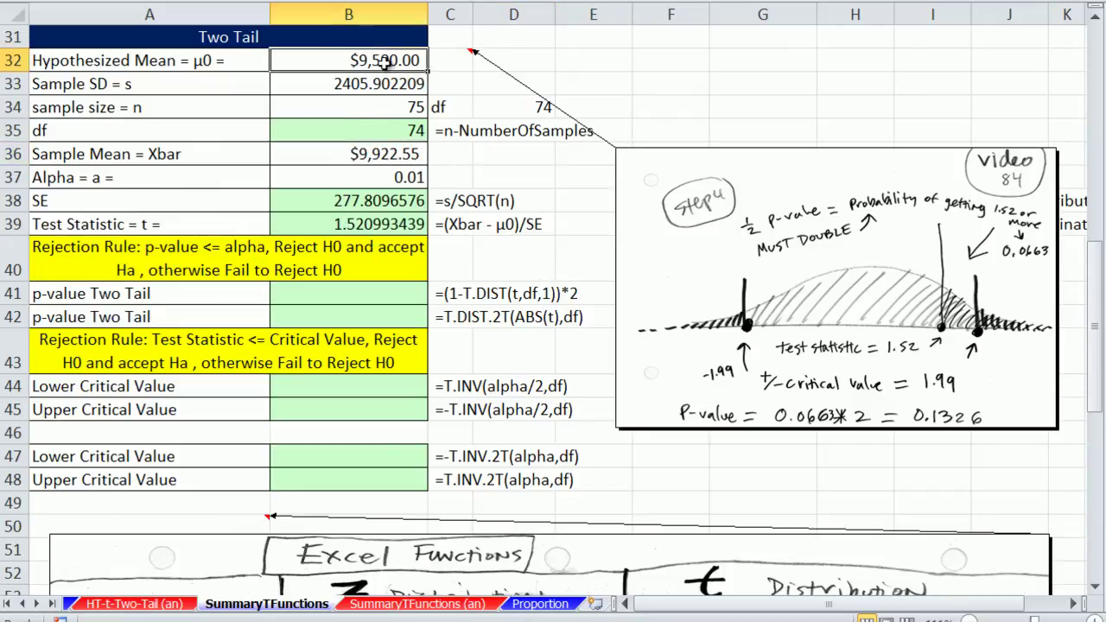
click(412, 156)
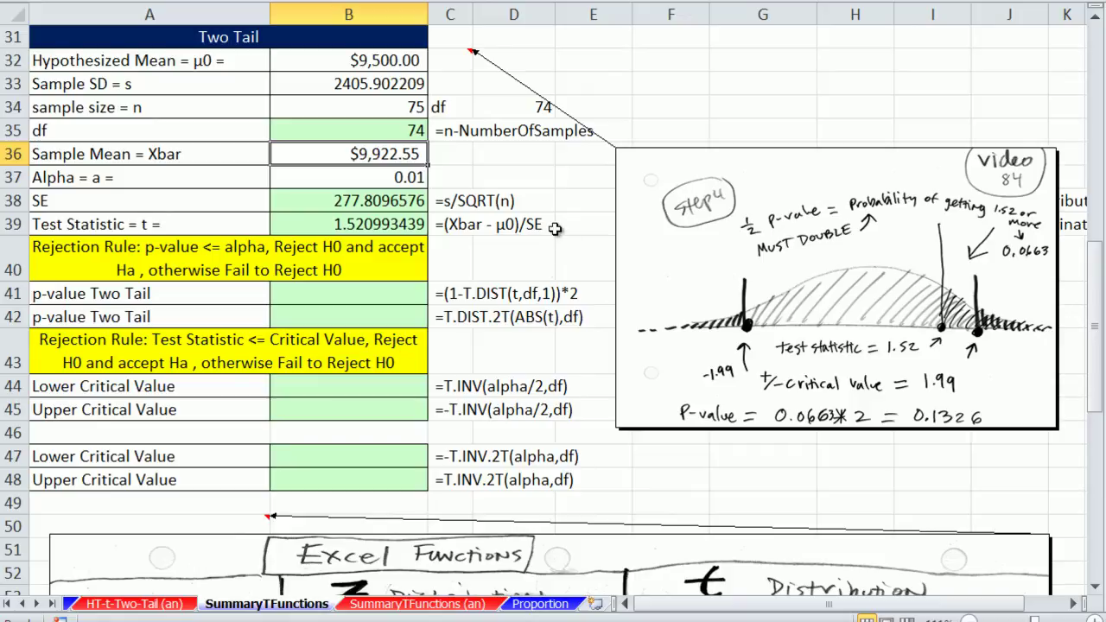
click(402, 60)
click(403, 132)
click(389, 200)
click(379, 225)
Calculate the upper-tail probability in B41 with =1-T.DIST(B39,B35,1), from the Two Tail test statistic and degrees of freedom
click(383, 293)
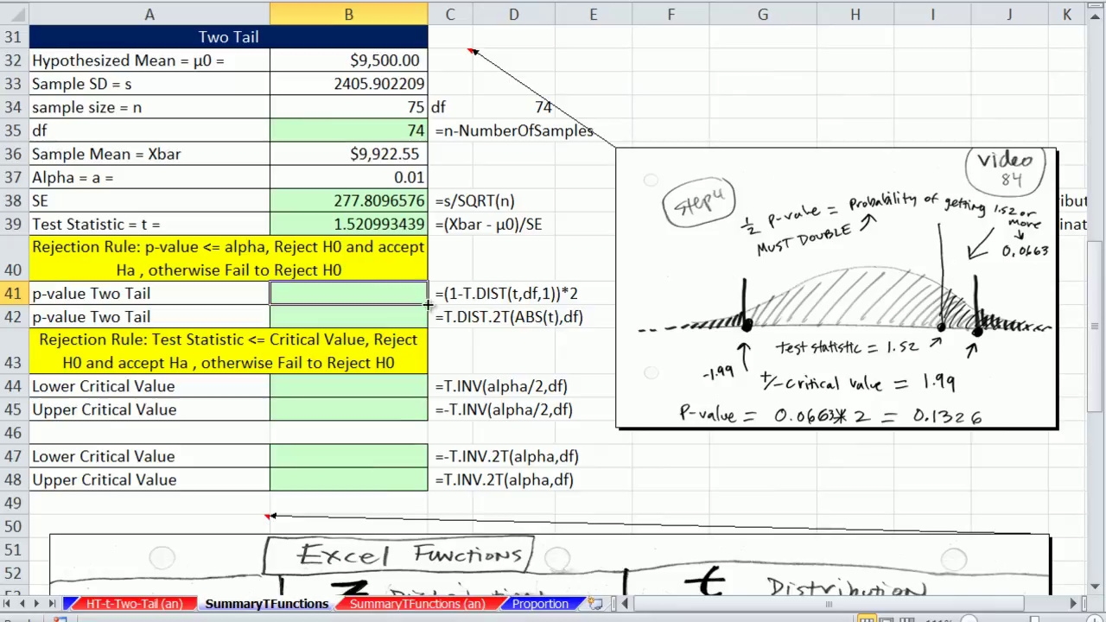
key(F2)
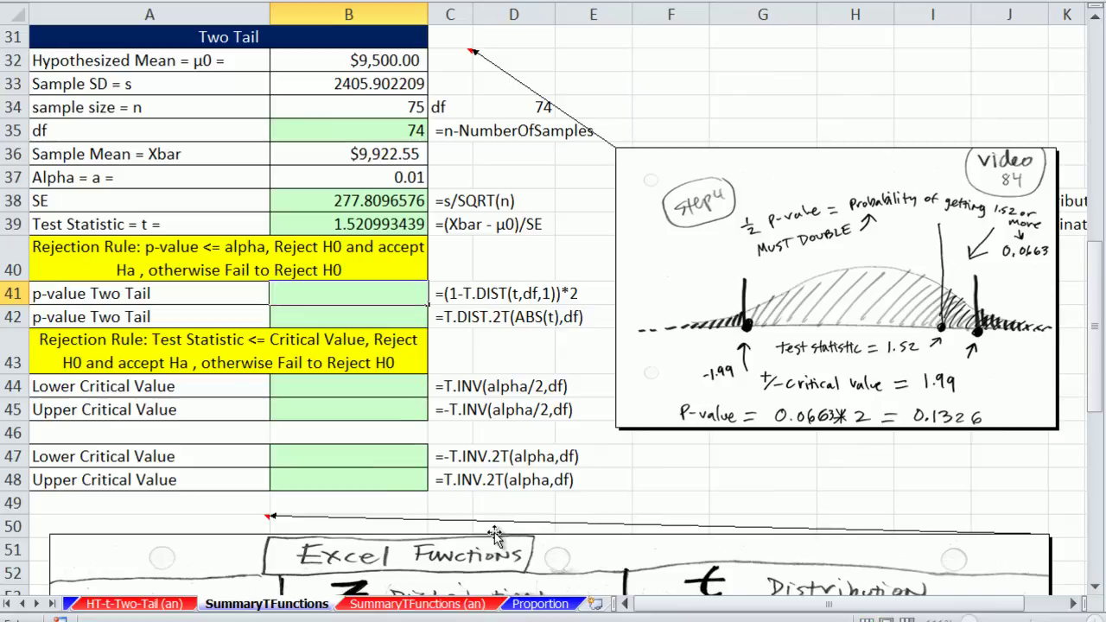
text(=1-t.)
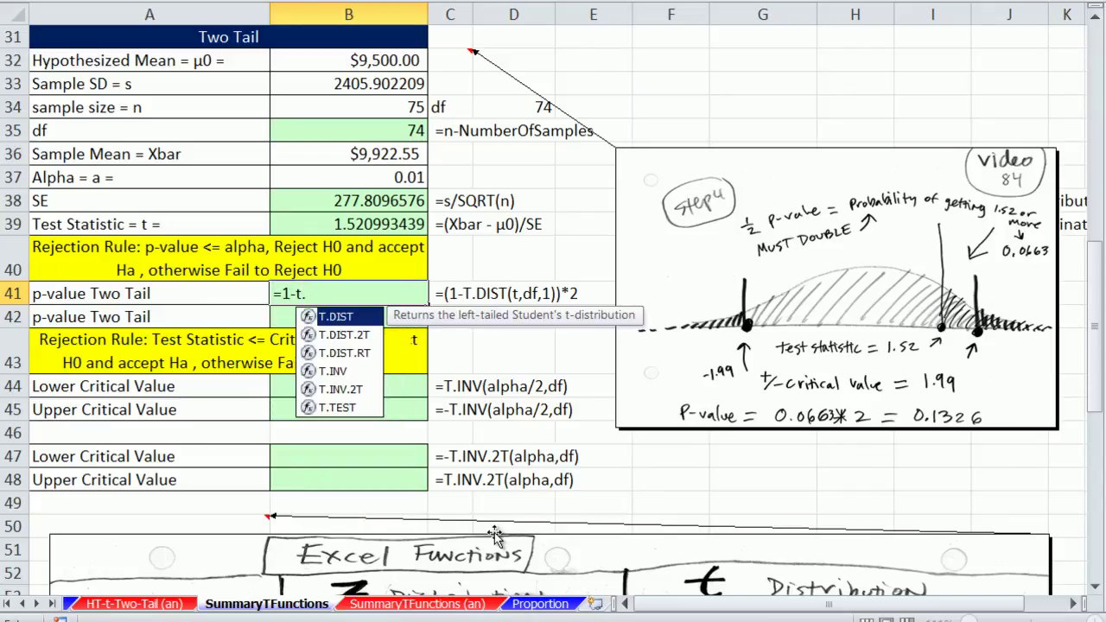
text(d)
key(Tab)
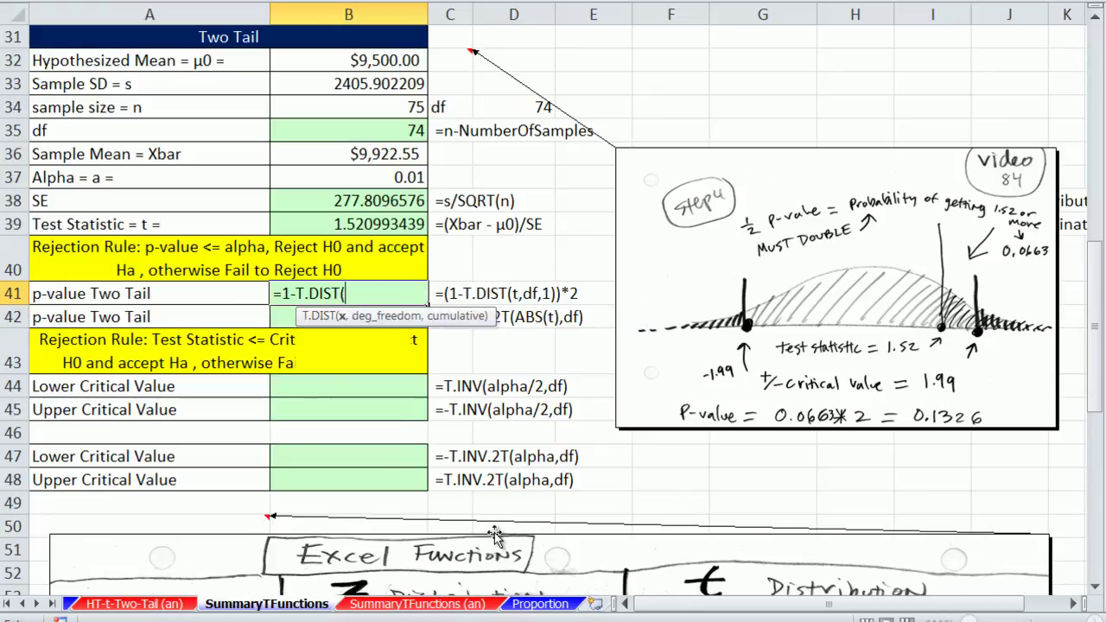
click(346, 227)
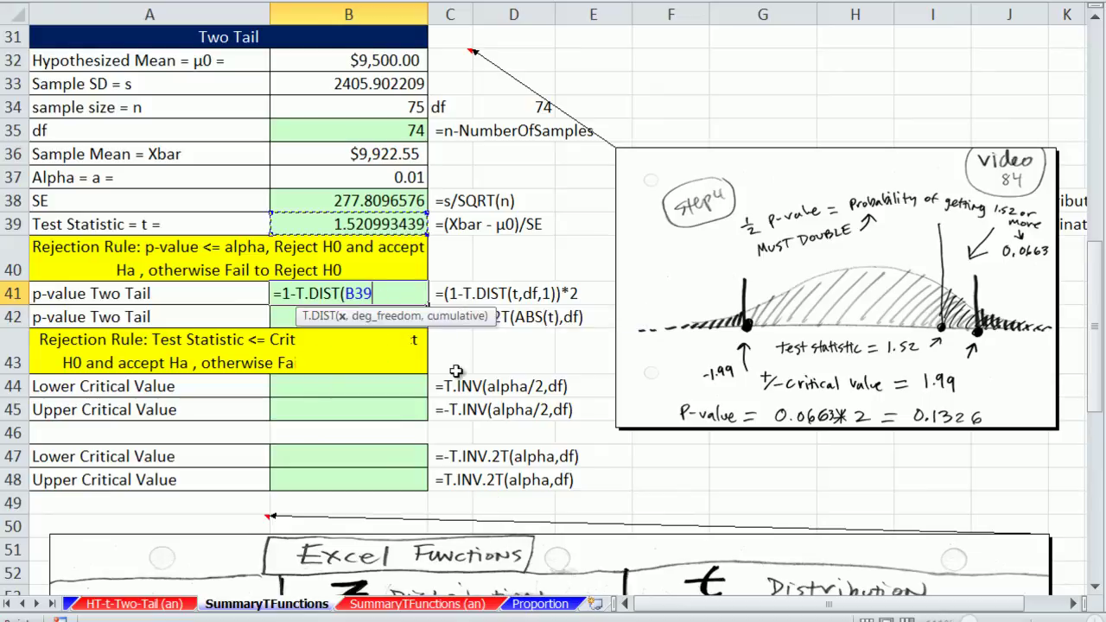
text(,)
click(371, 129)
text(,1))
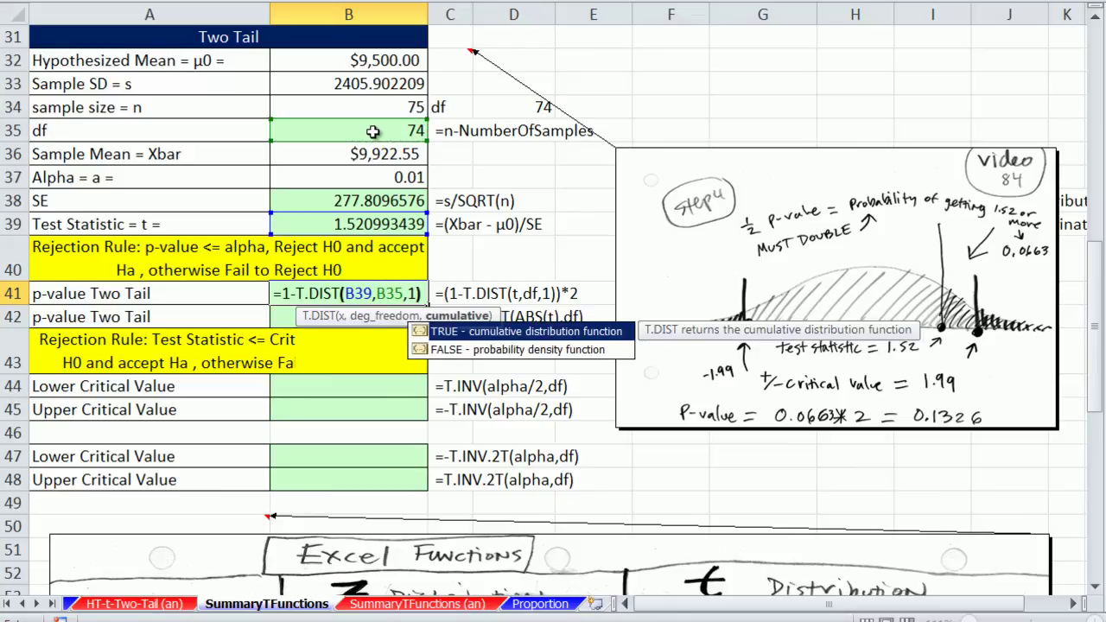
key(ctrl+Return)
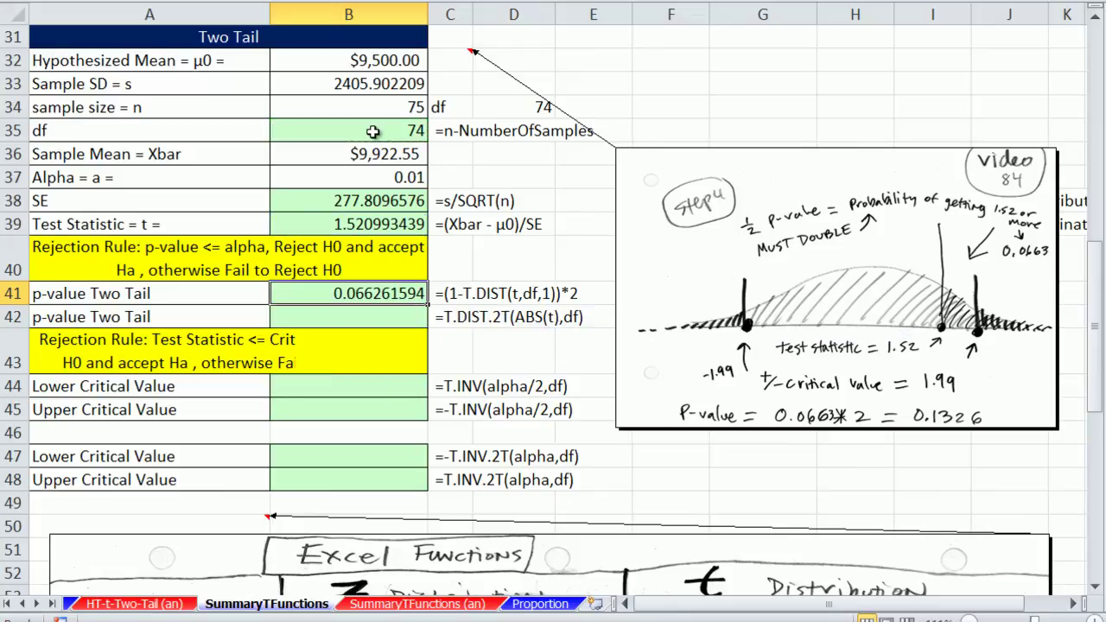
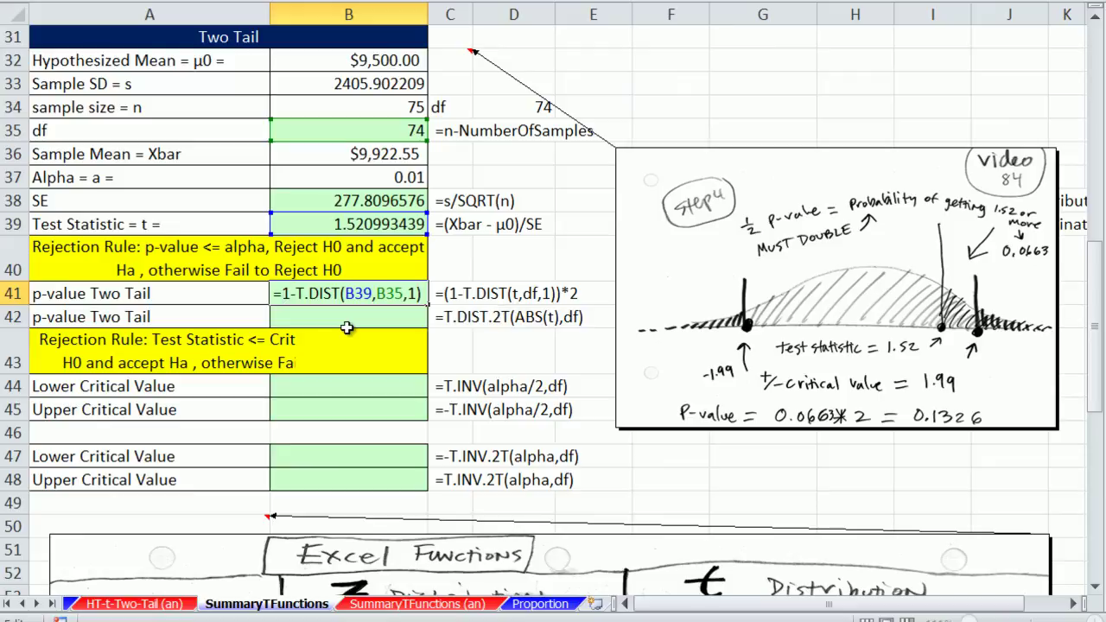
Double the probability in B41 into a two-tail p-value by changing the formula to =(1-T.DIST(B39,B35,1))*2
text(()
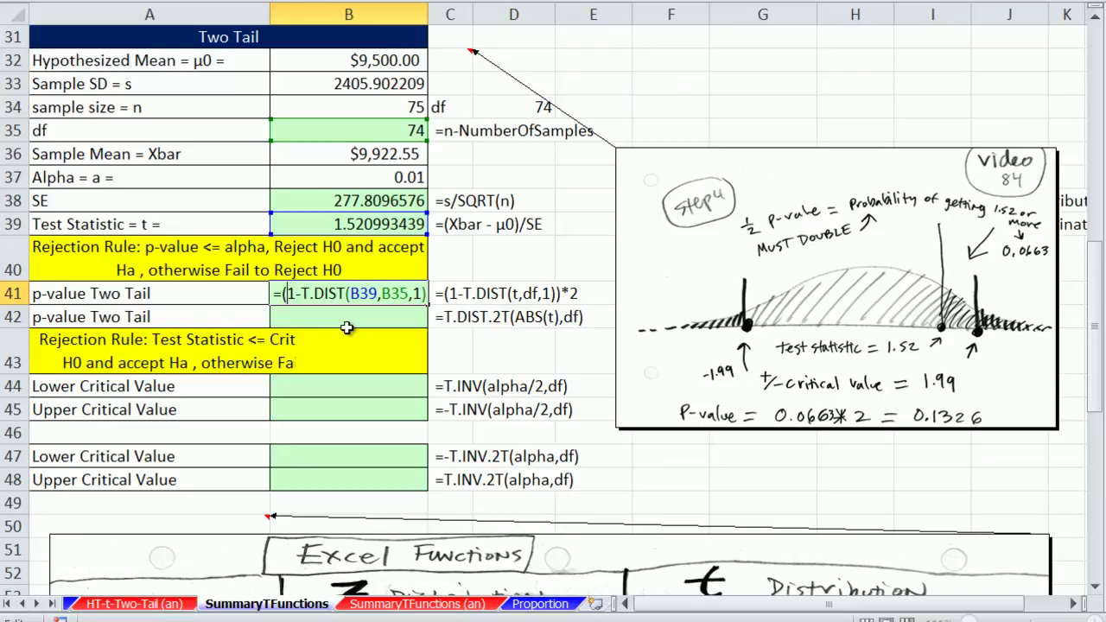
click(427, 294)
text()*2)
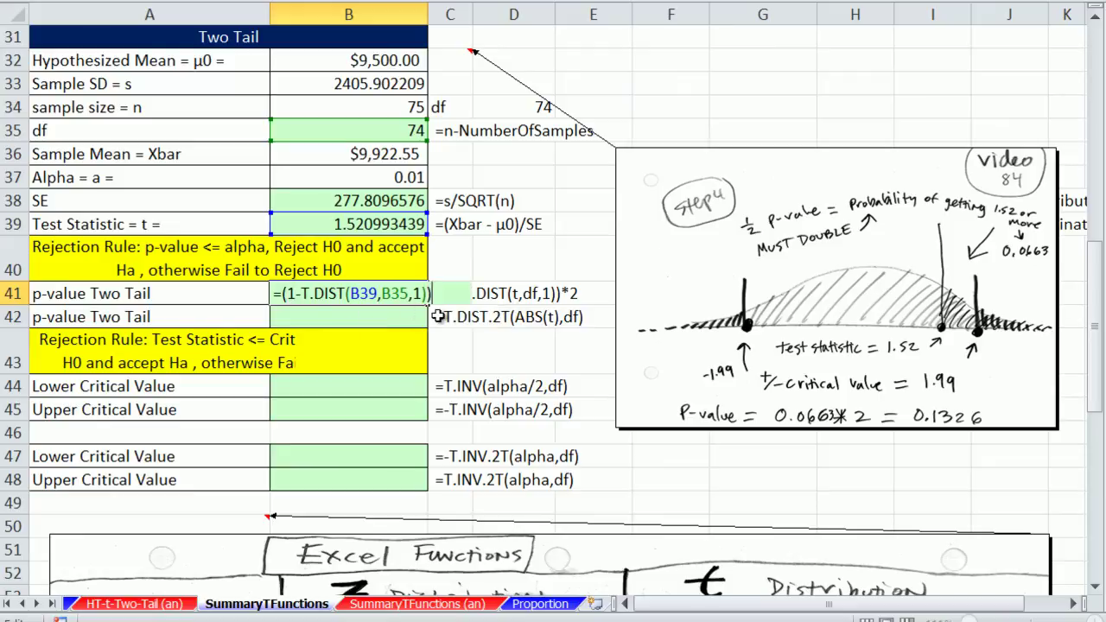
key(ctrl+Return)
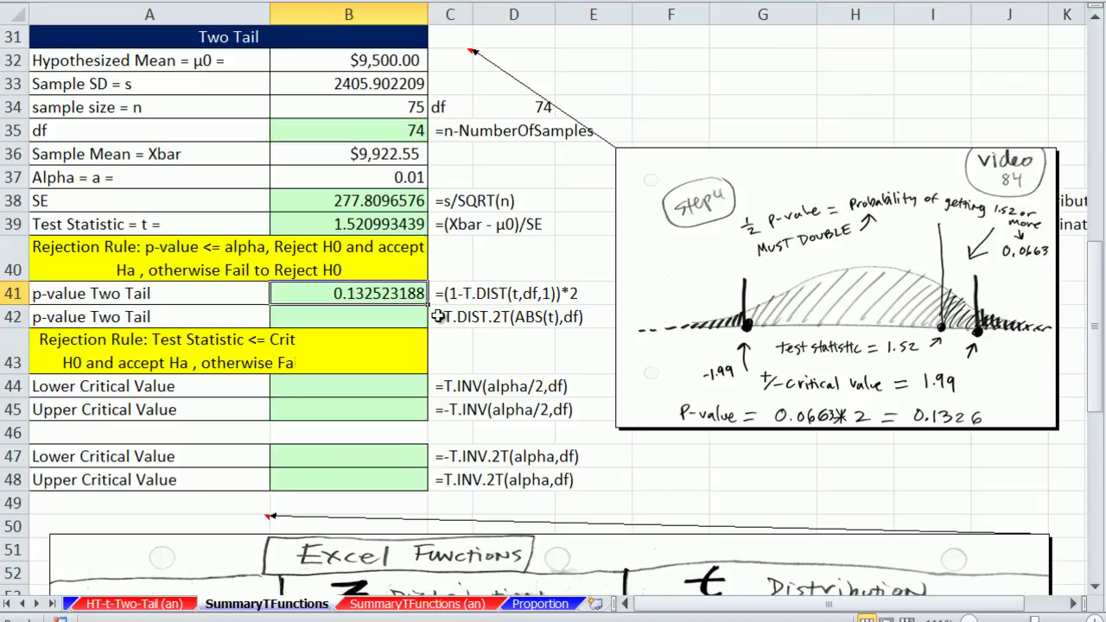
Calculate the alternative two-tail p-value in B42 with =T.DIST.2T(ABS(B39),B35)
click(398, 317)
text(=)
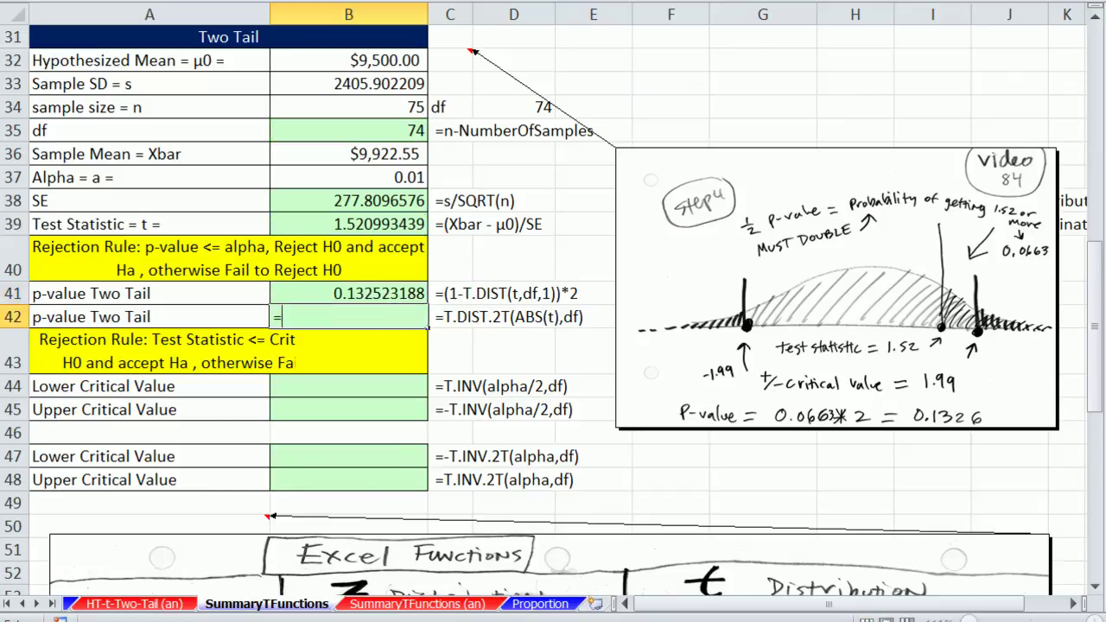
text(t.)
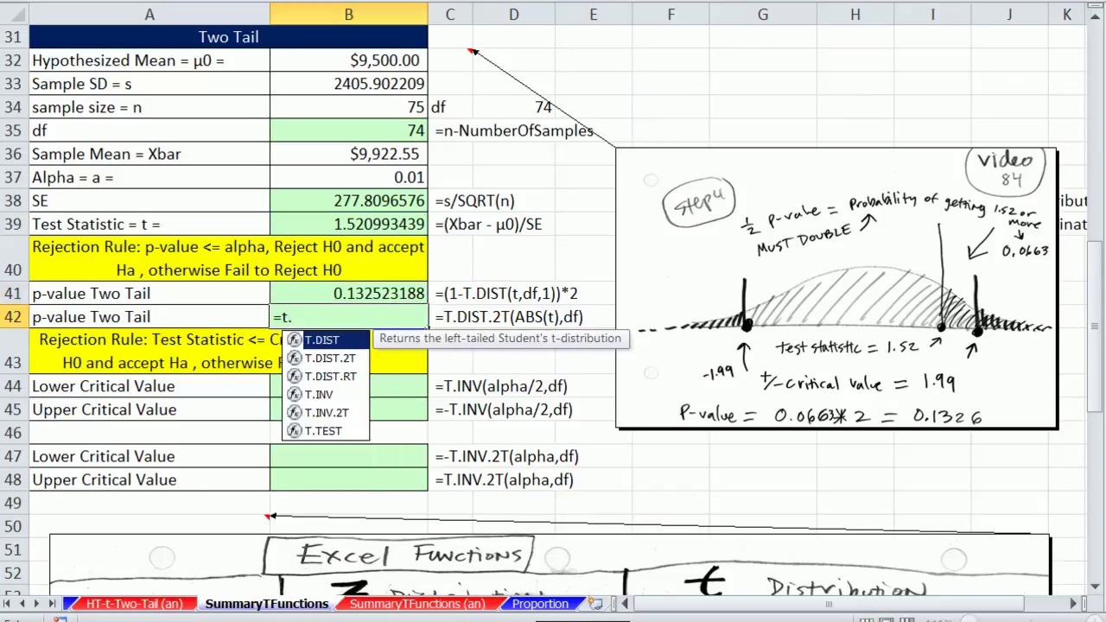
key(Down)
key(Tab)
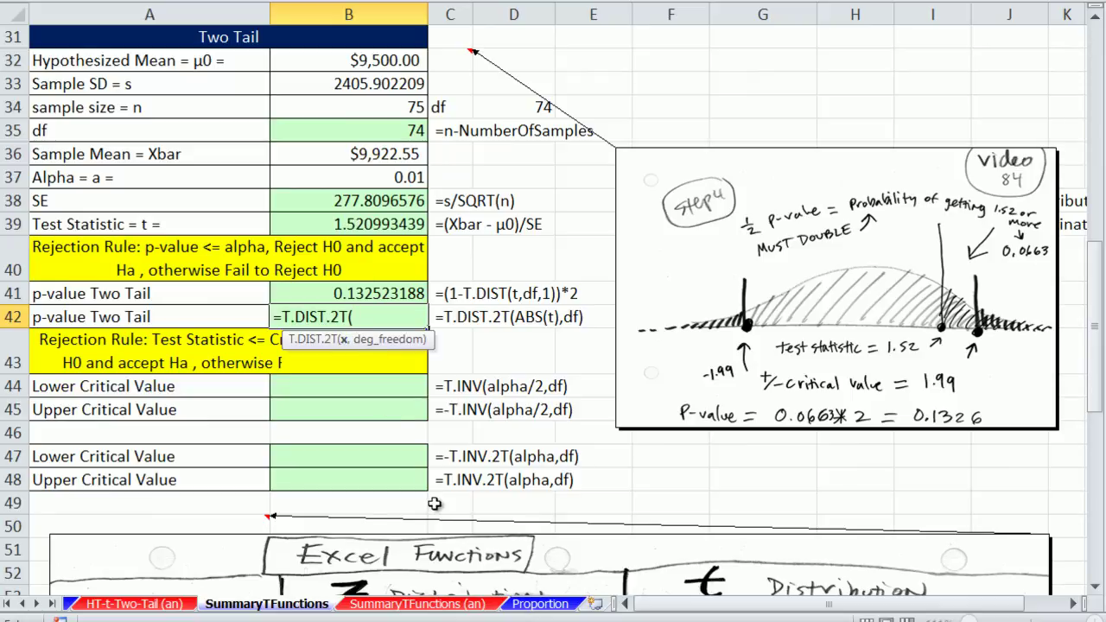
text(ab)
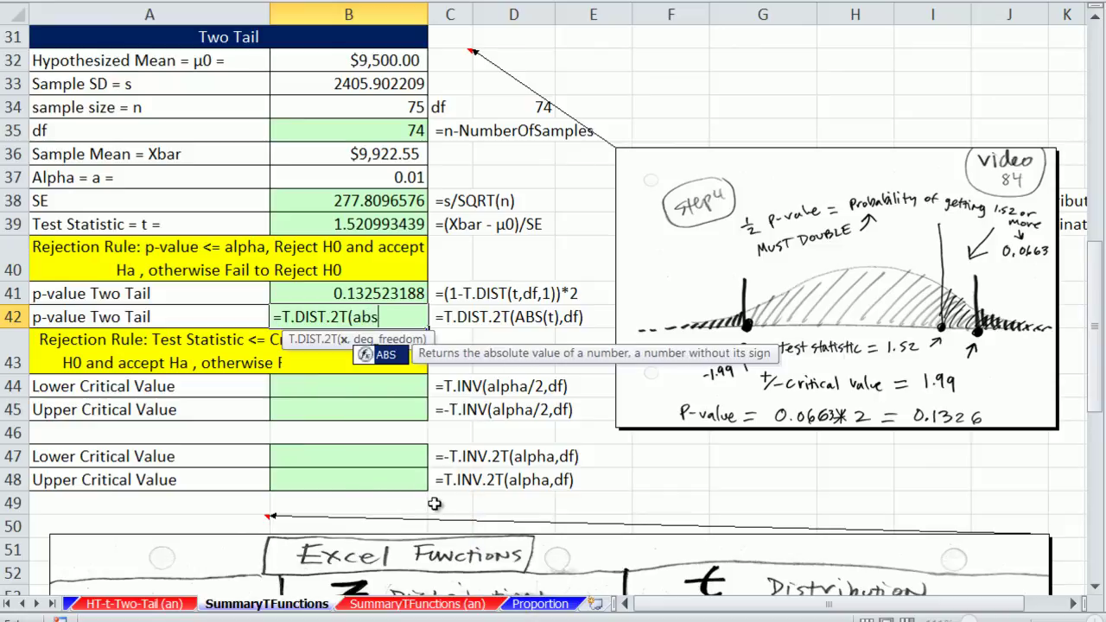
text(s)
key(Tab)
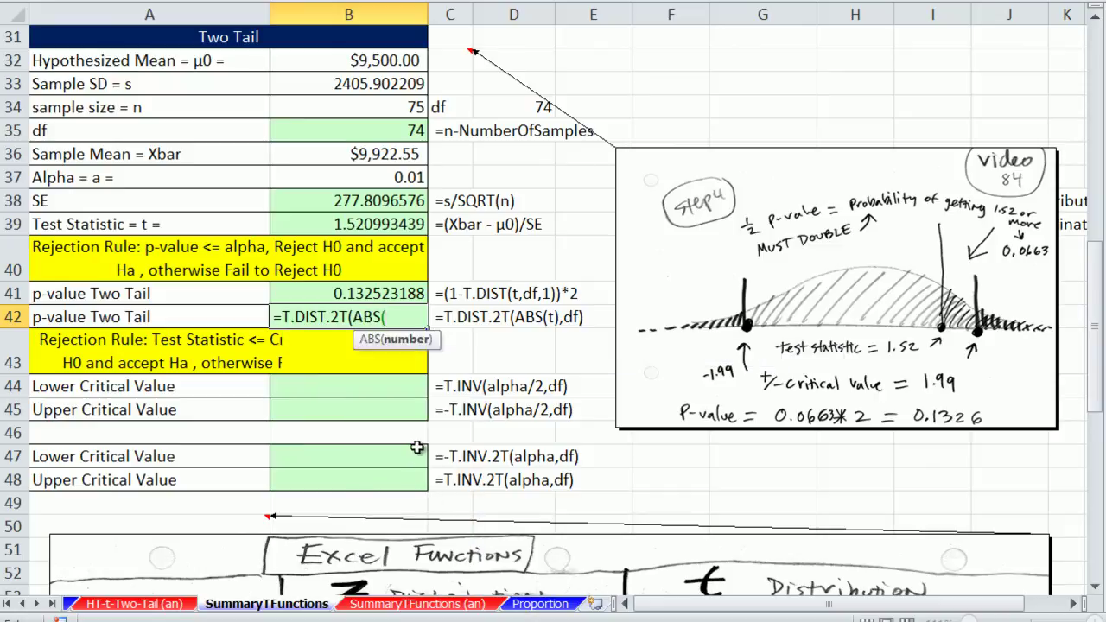
click(360, 227)
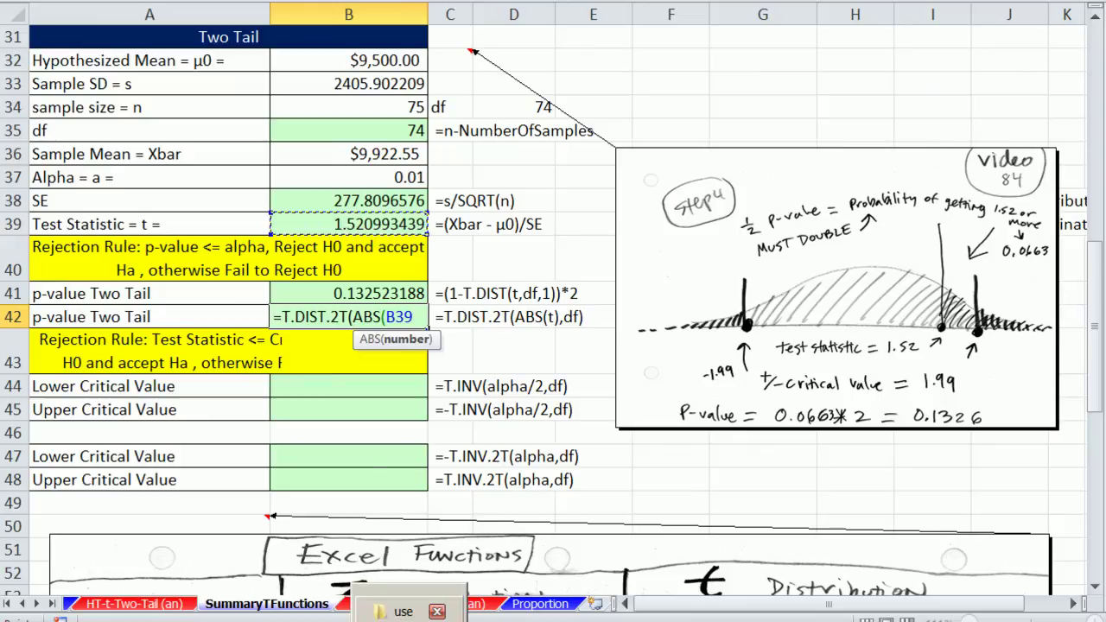
text(),)
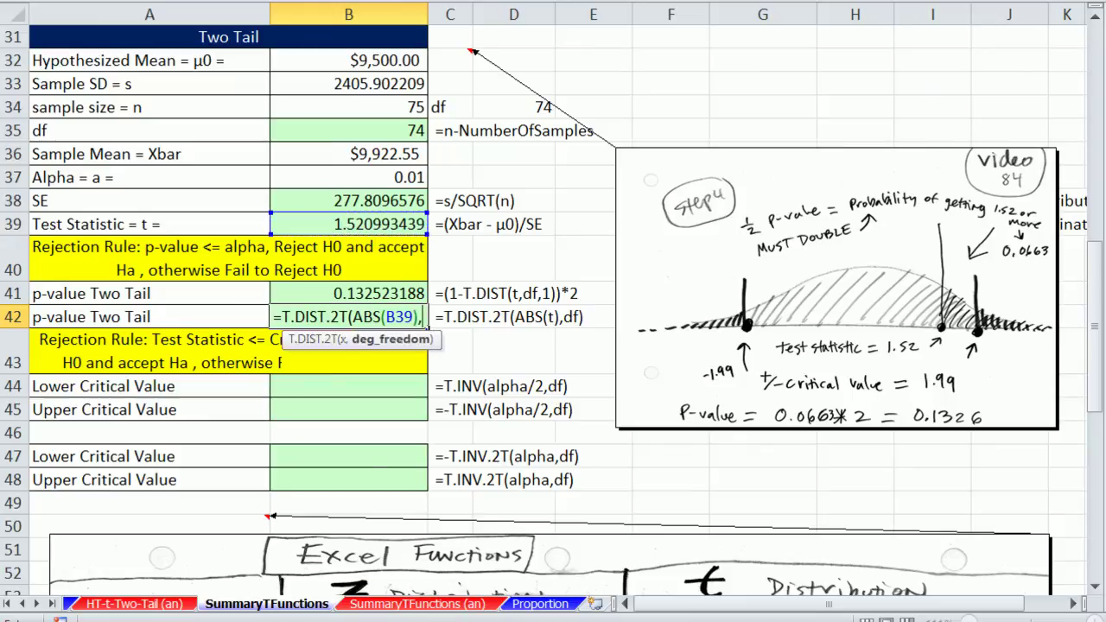
mouse_move(422, 610)
click(399, 130)
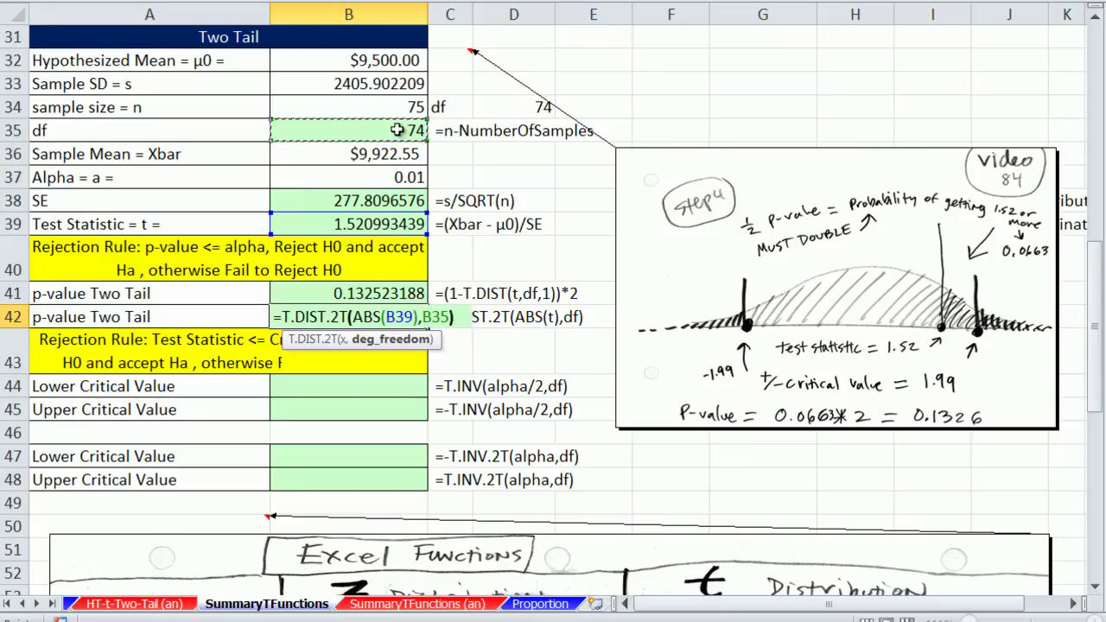
text())
key(ctrl+Return)
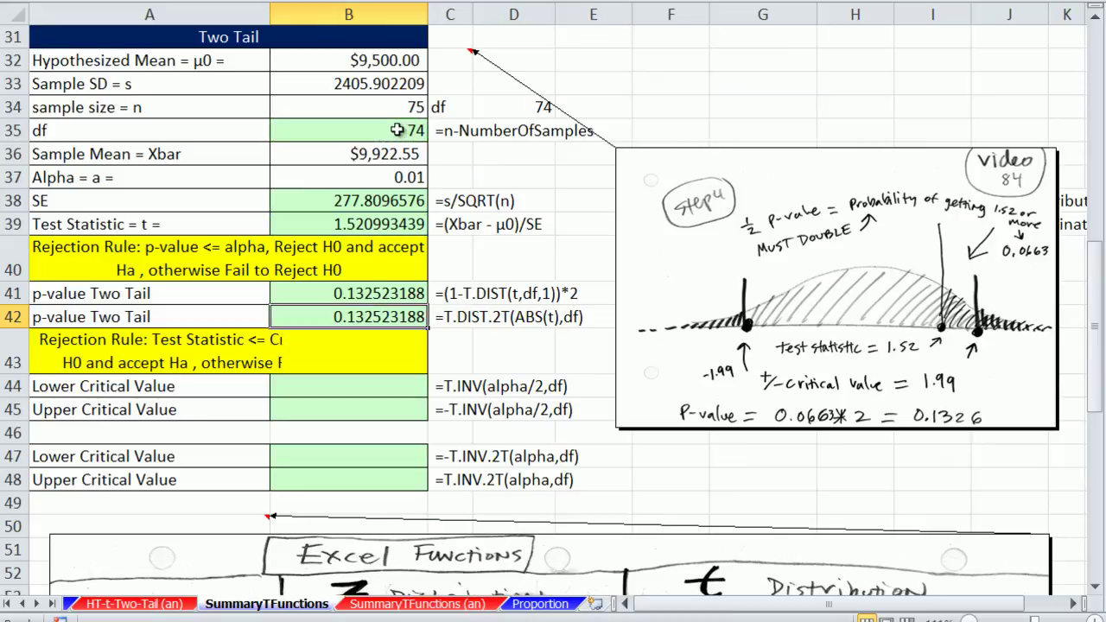
Overwrite the test statistic in B39 with -1.52 and compare how the p-value formulas in B41 and B42 handle a negative value
click(373, 226)
text(-1.52)
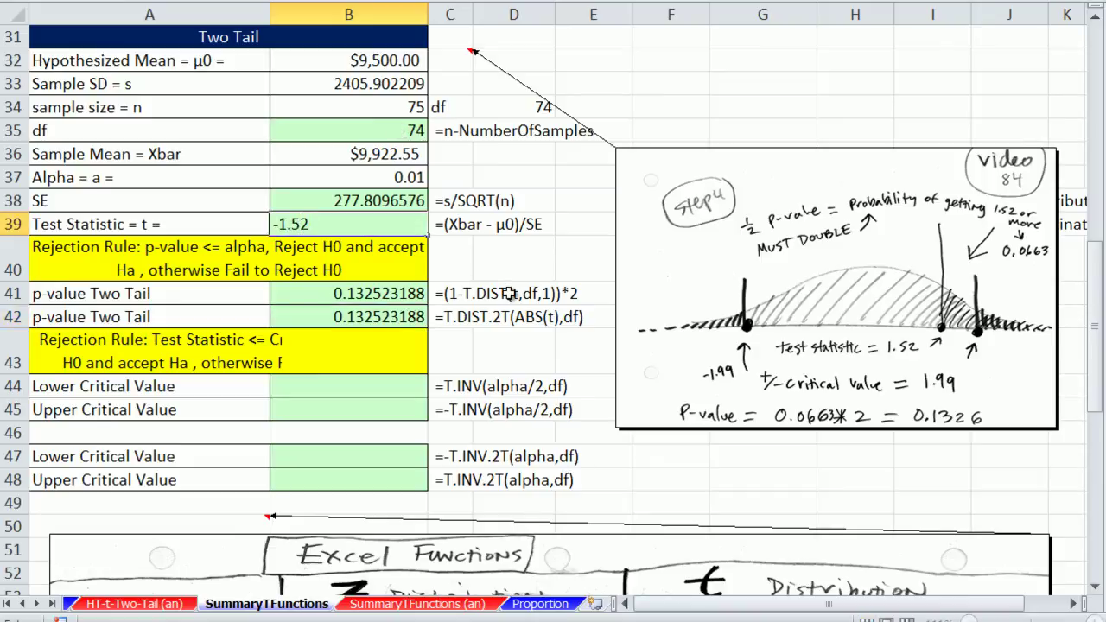
key(ctrl+Return)
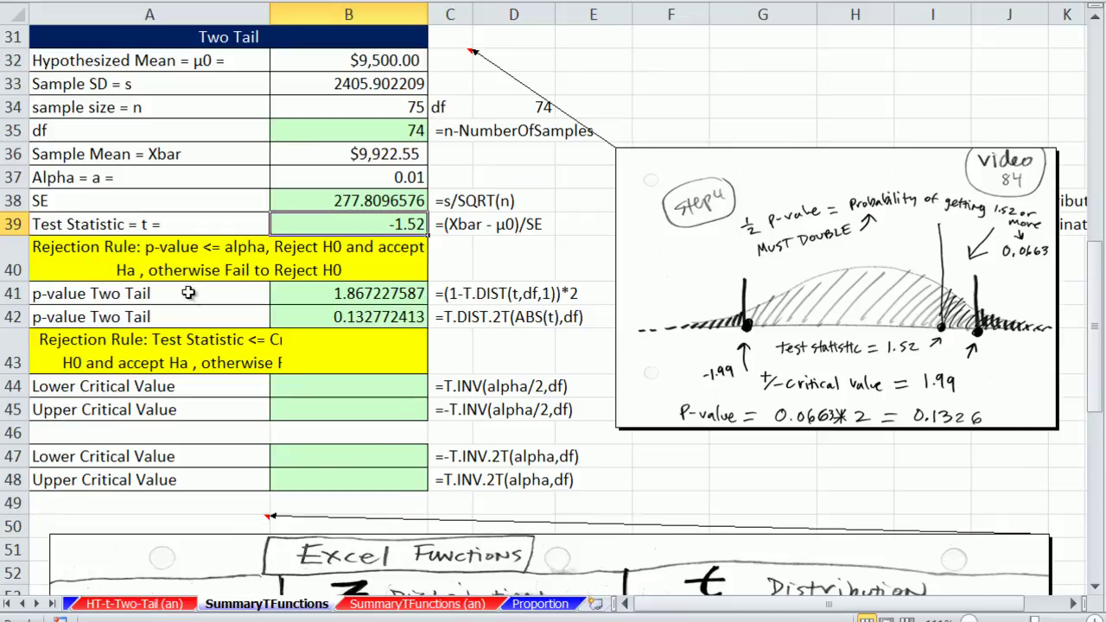
double_click(325, 294)
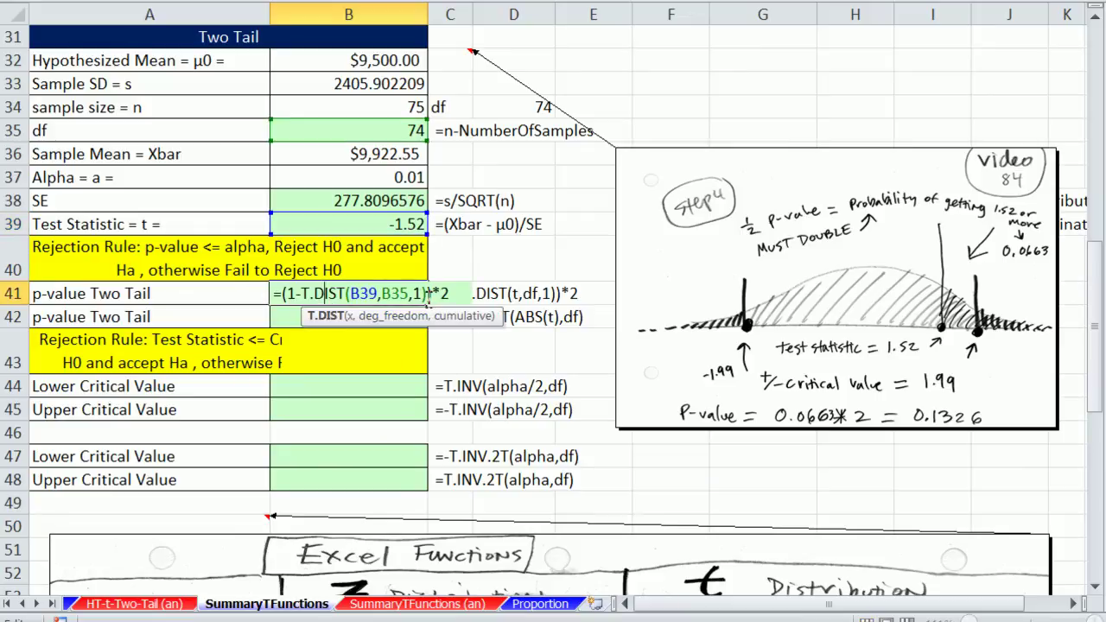
click(400, 316)
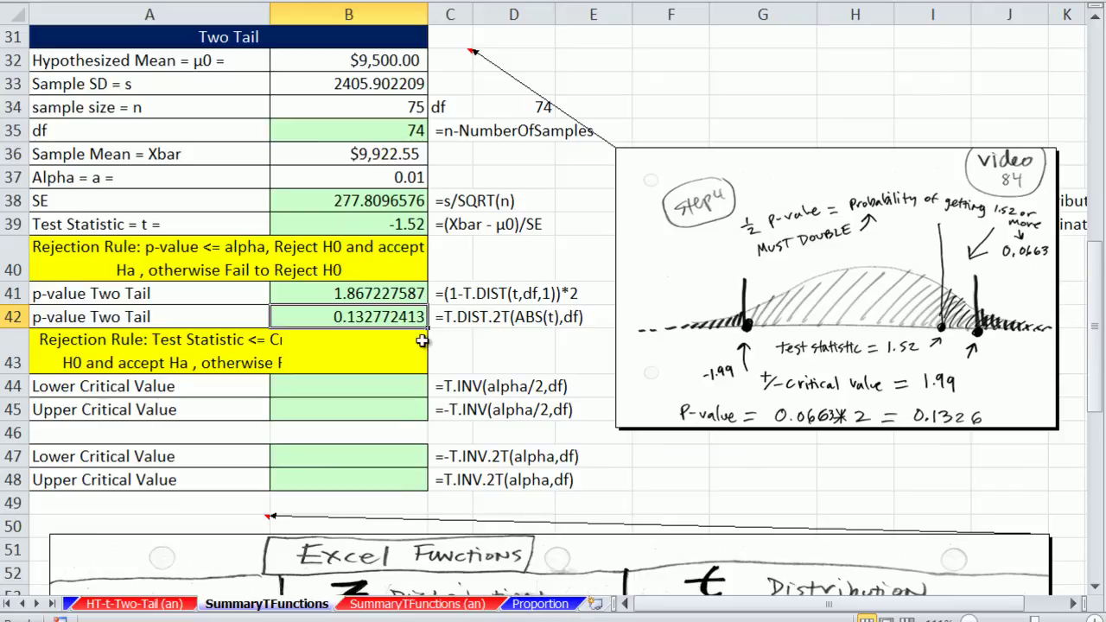
Undo the test statistic overwrite so B39 uses its original formula again
key(ctrl+z)
key(ctrl+z)
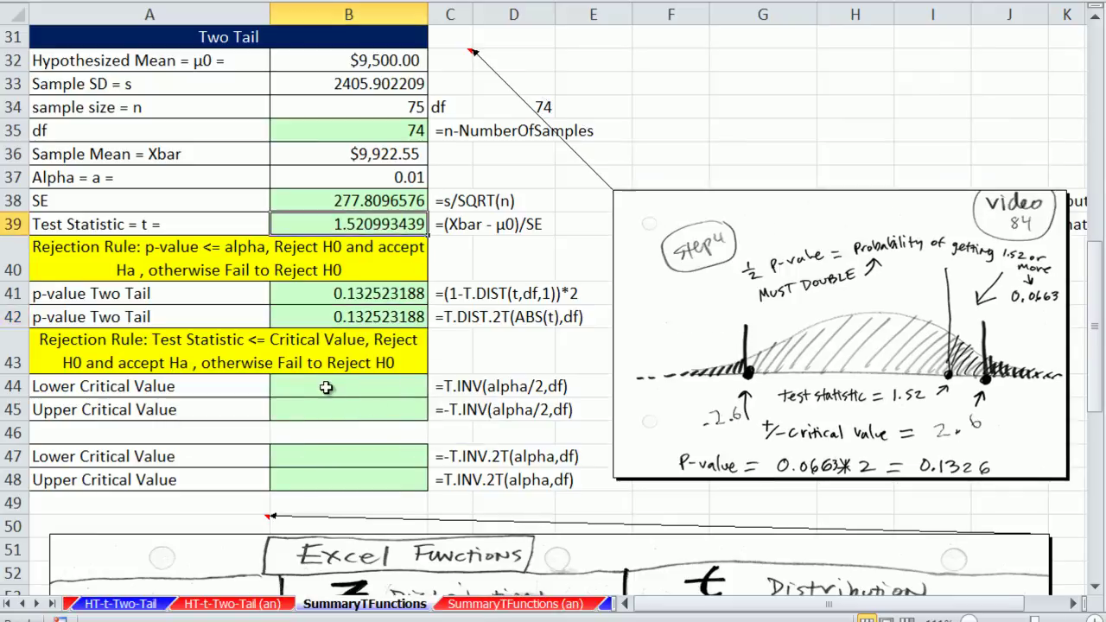
Calculate the two-tail lower critical value in B44 with =T.INV(B37/2,B35), using half of alpha and the degrees of freedom
click(324, 387)
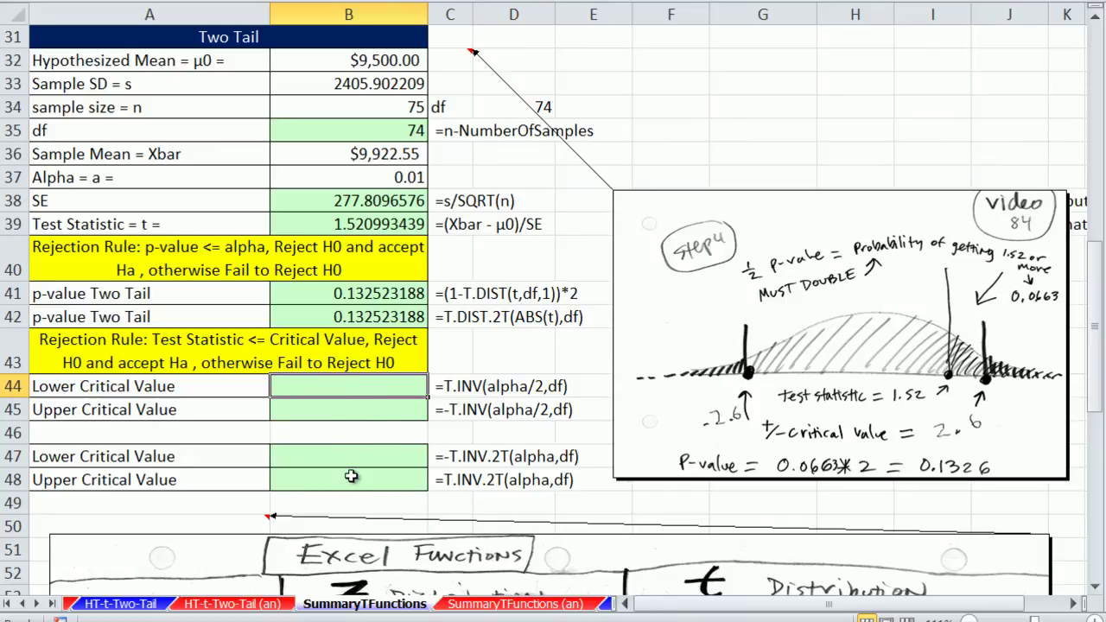
text(=)
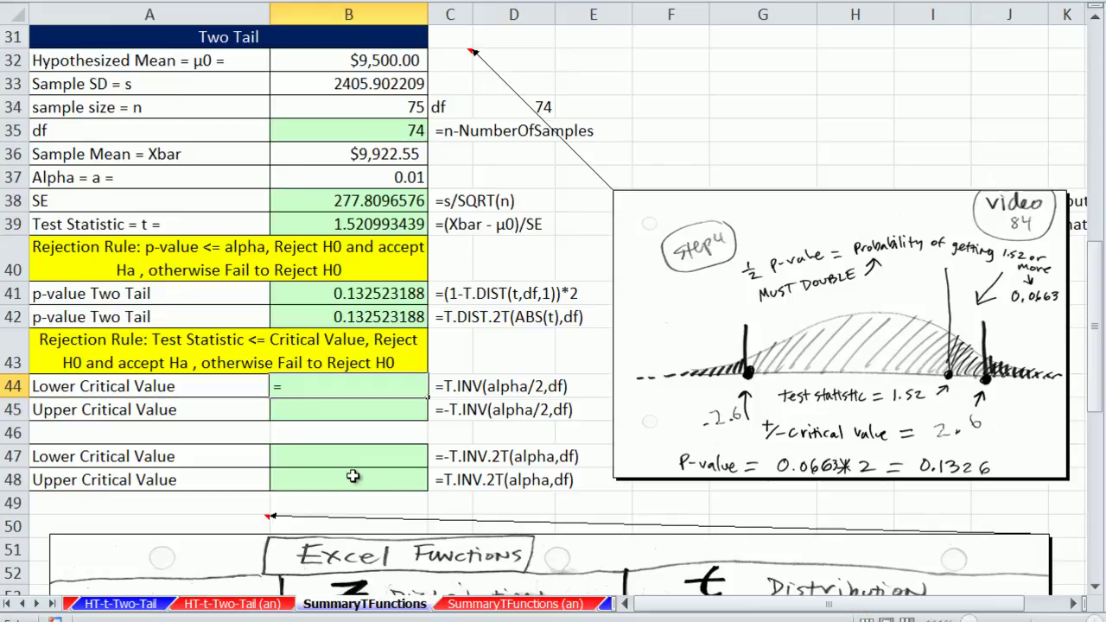
text(T.INV()
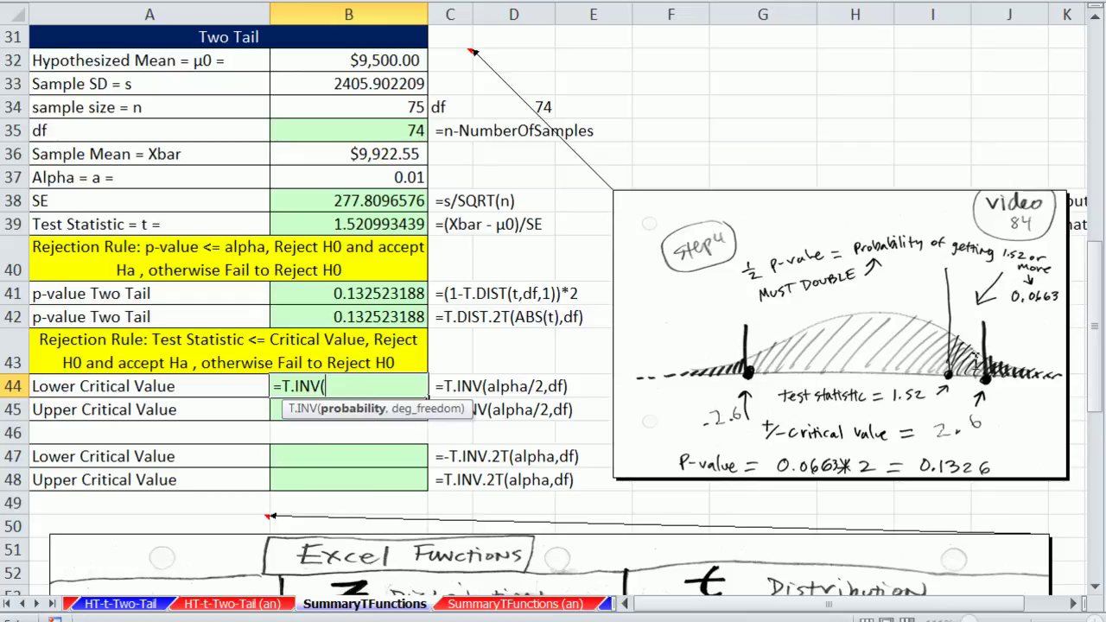
click(386, 176)
text(/2,)
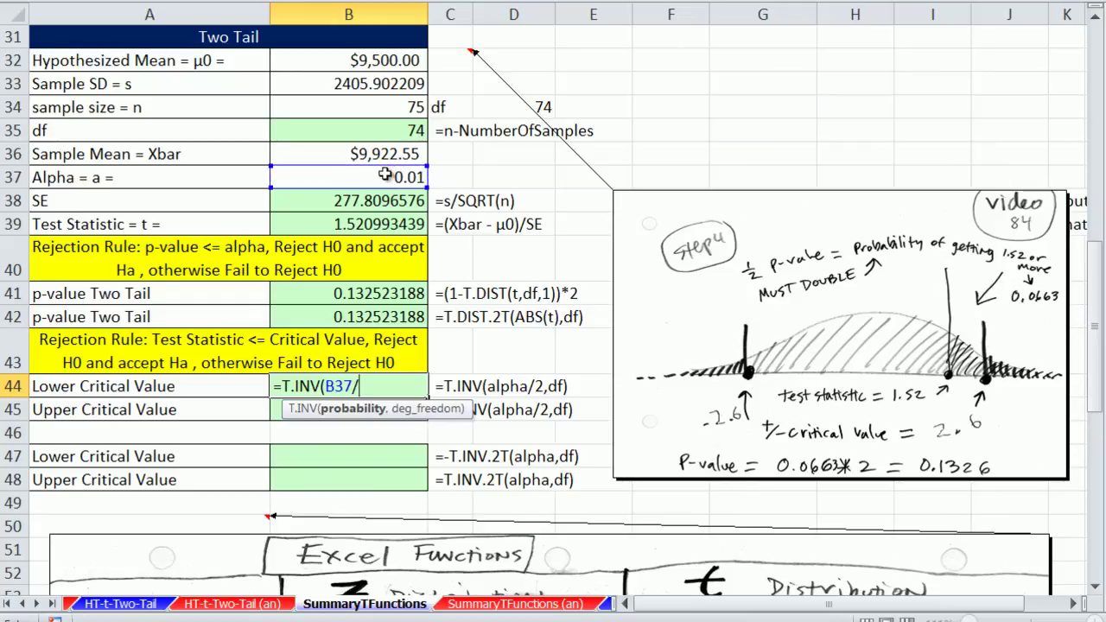
click(388, 130)
text())
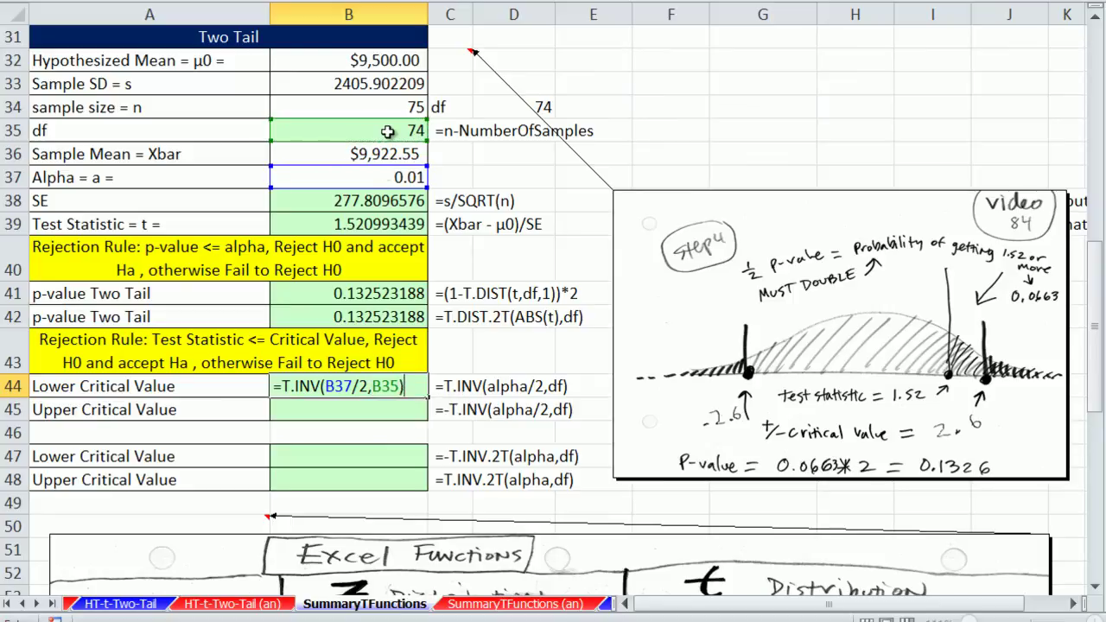
key(ctrl+Return)
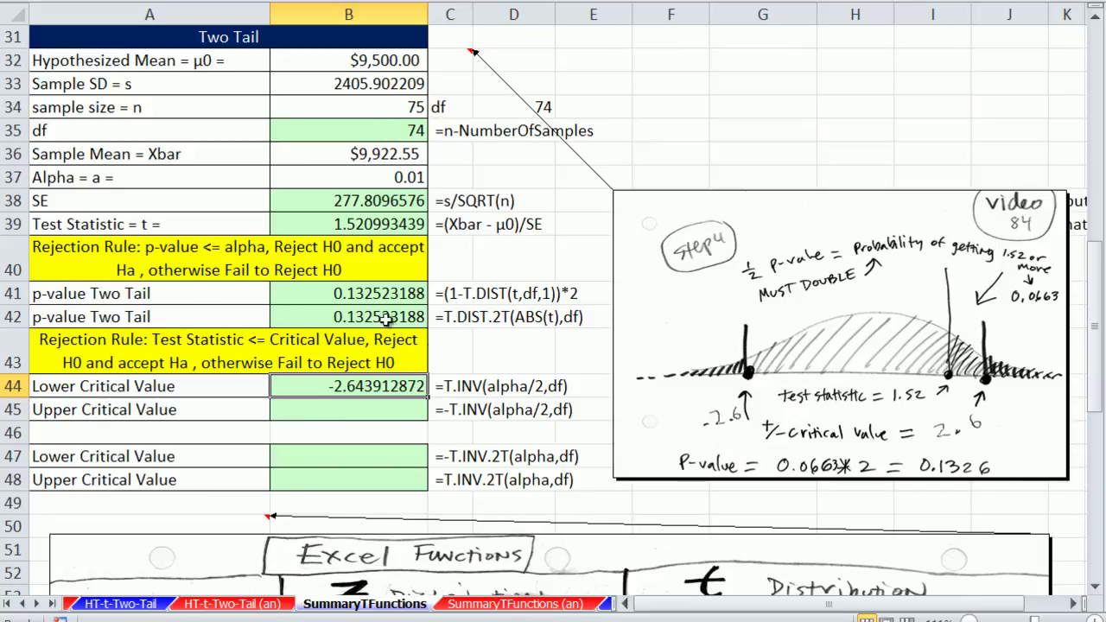
Fill the upper critical value in B45 as the negative of the lower one with -B44
click(386, 413)
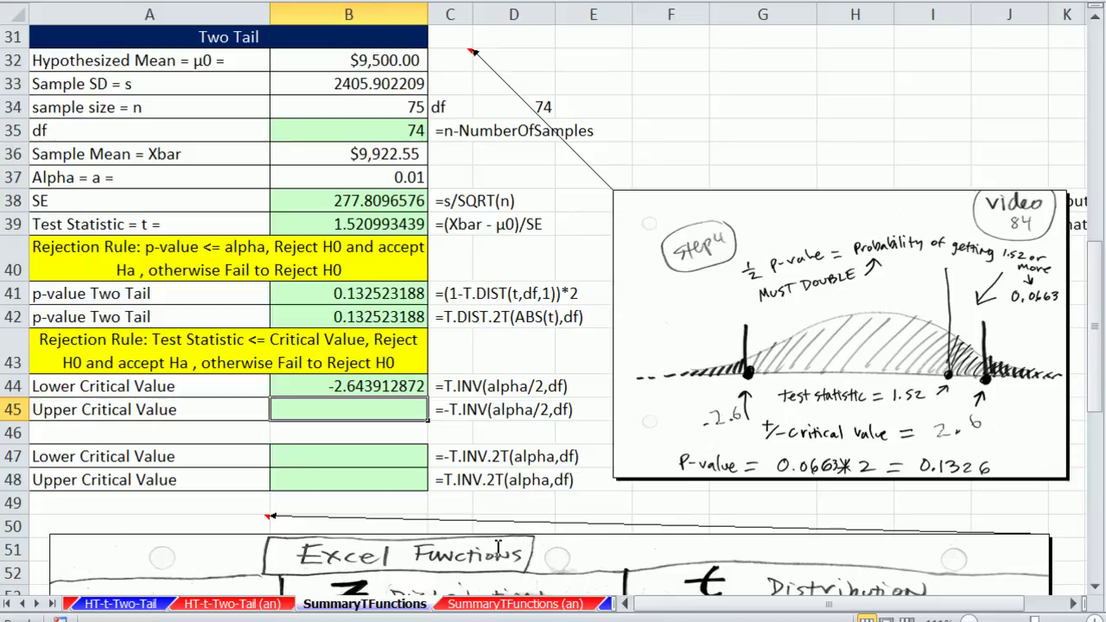
text(-)
key(Up)
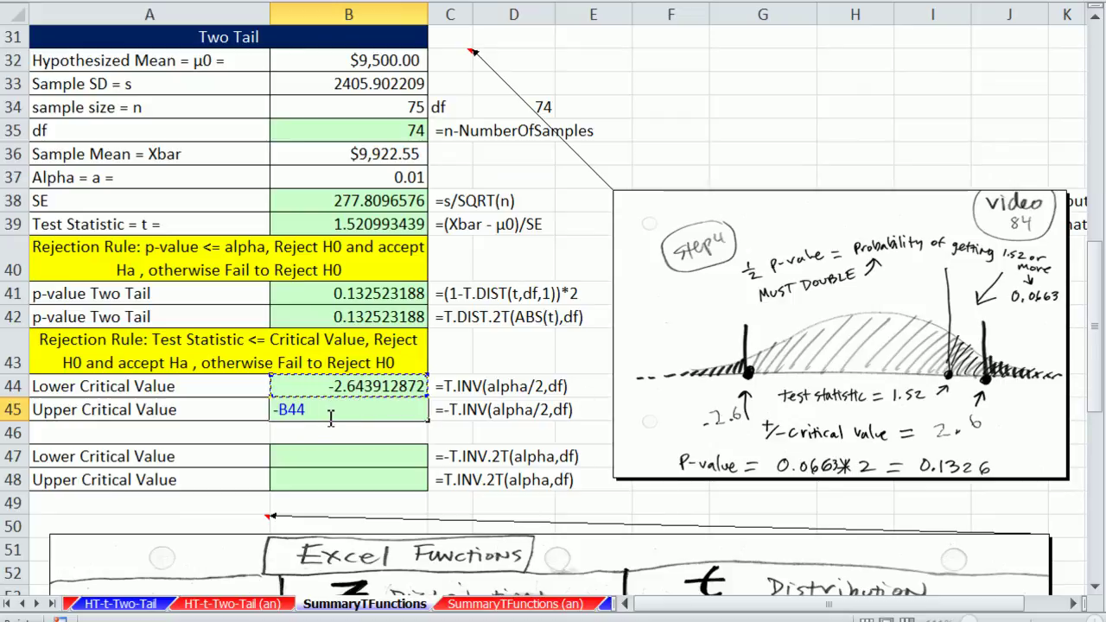
key(Return)
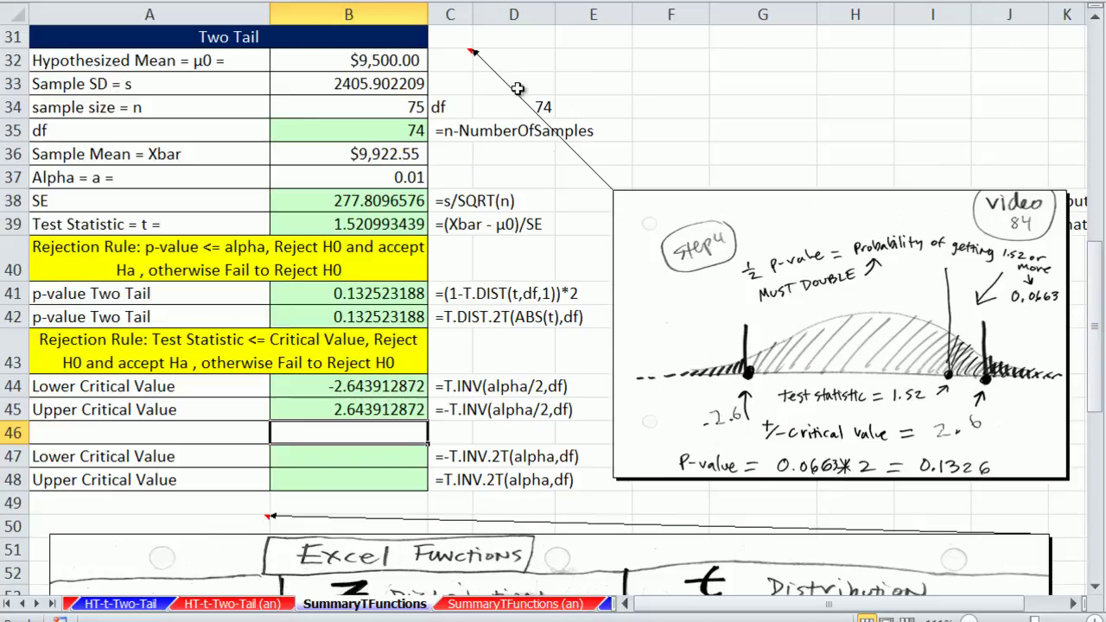
Calculate the alternative upper critical value in B48 with =T.INV.2T(B37,B35), using the full alpha and the degrees of freedom
click(322, 460)
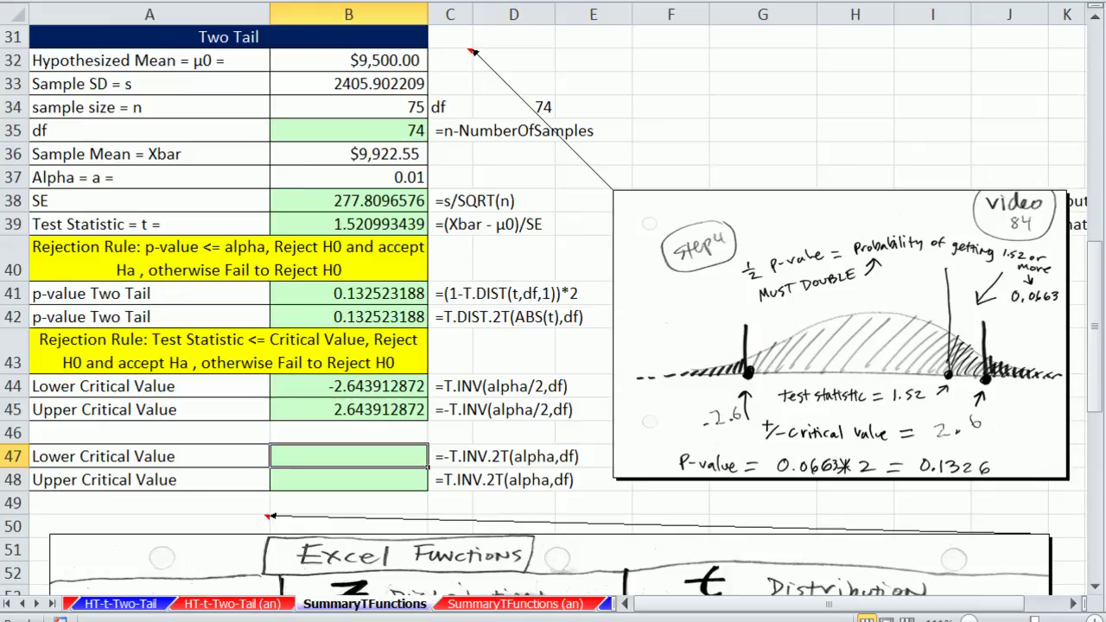
click(373, 484)
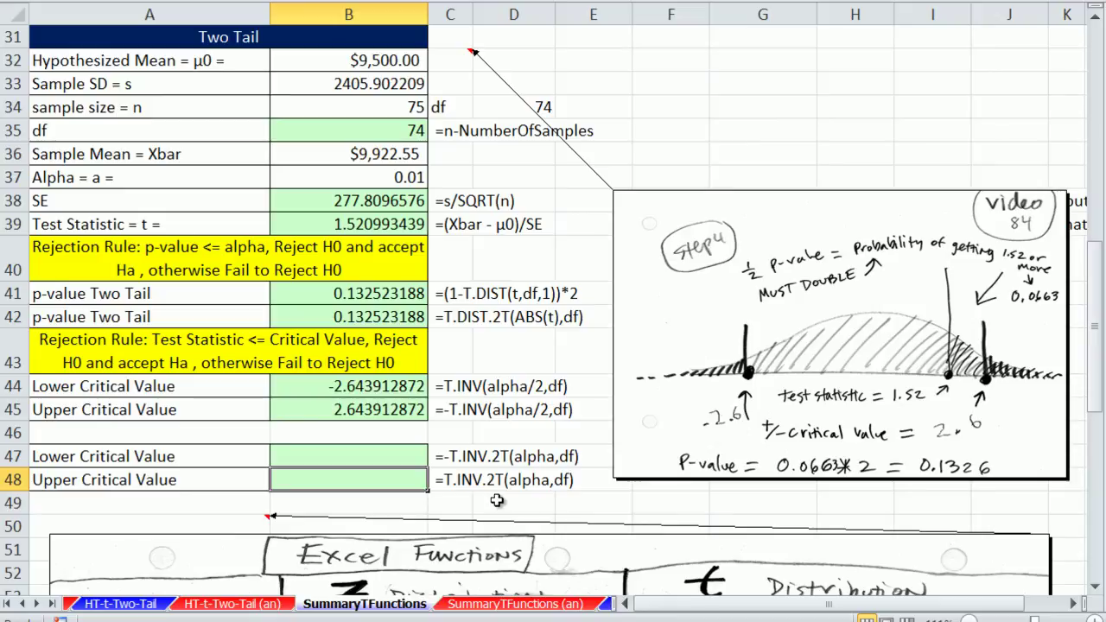
text(=t.)
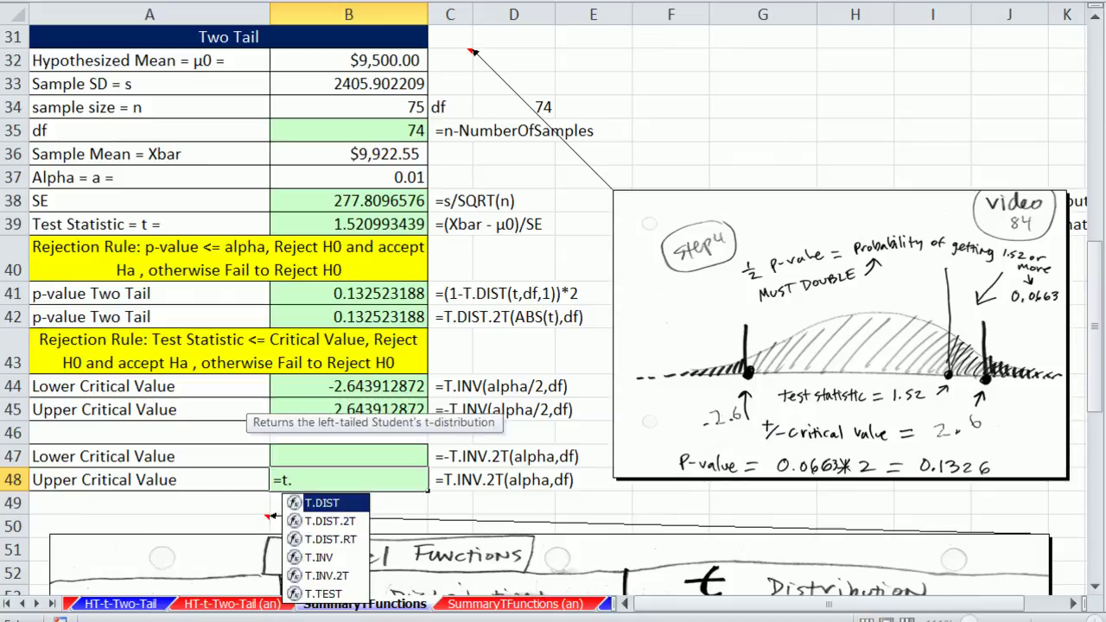
text(i)
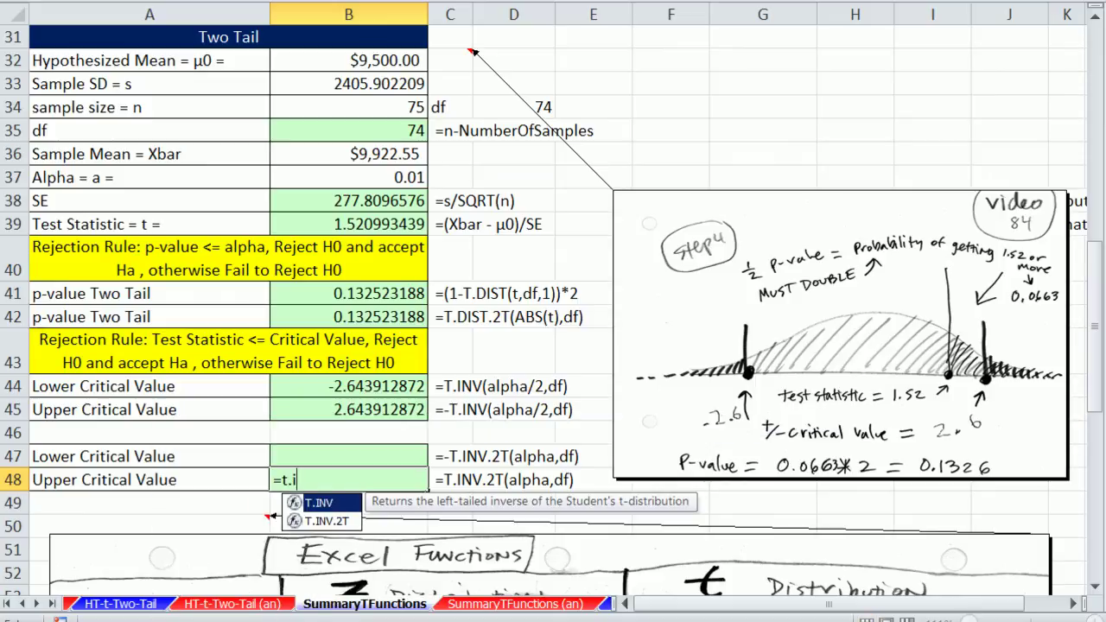
key(Down)
key(Tab)
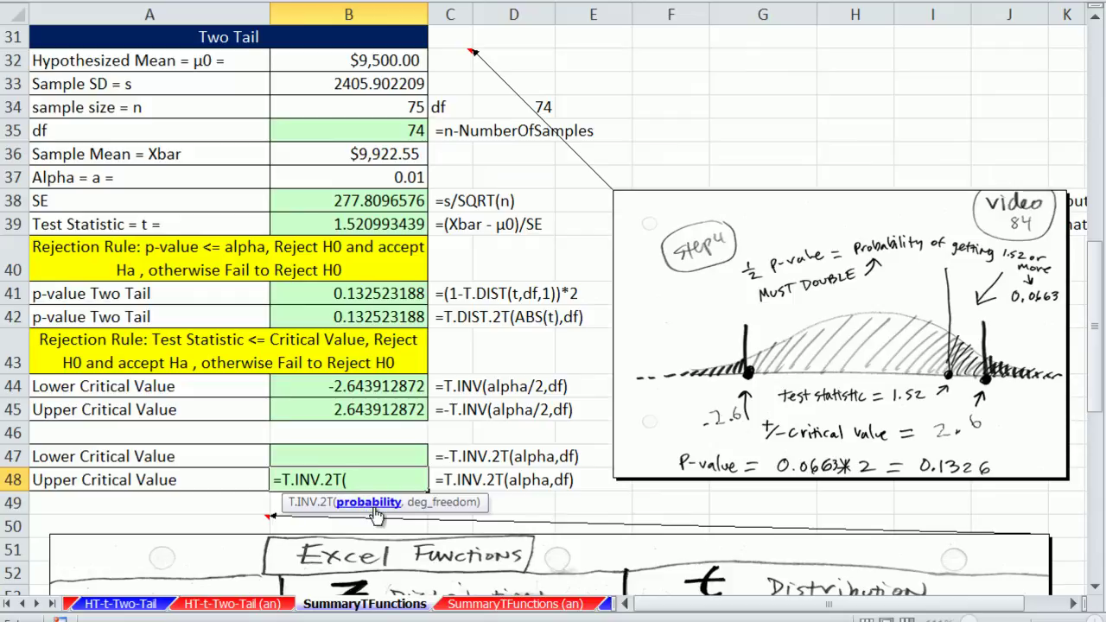
click(368, 171)
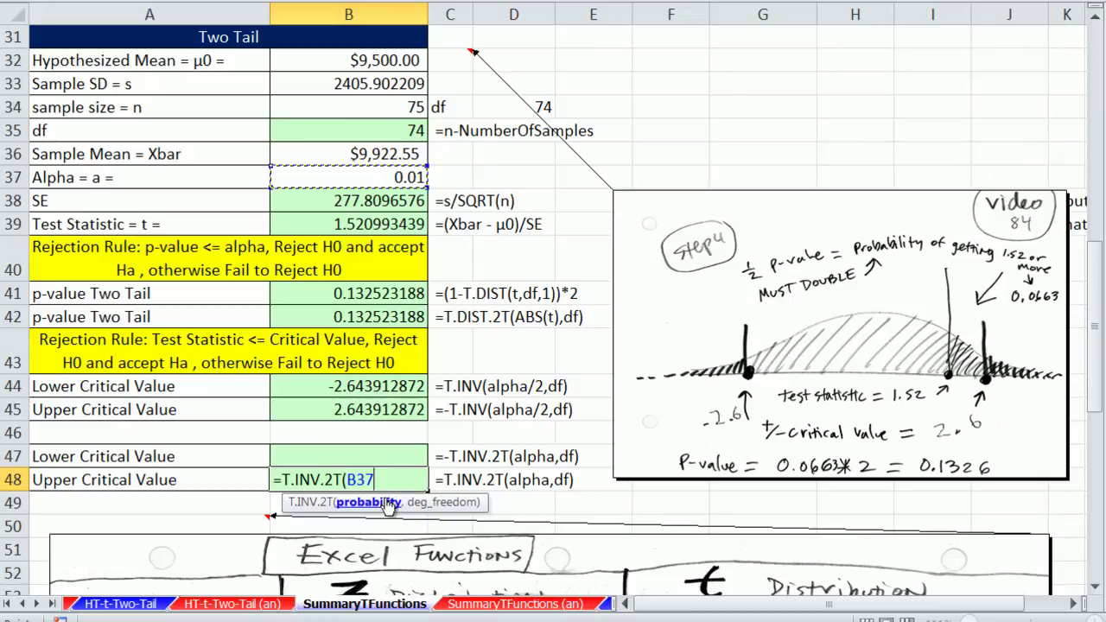
text(,)
click(361, 134)
text())
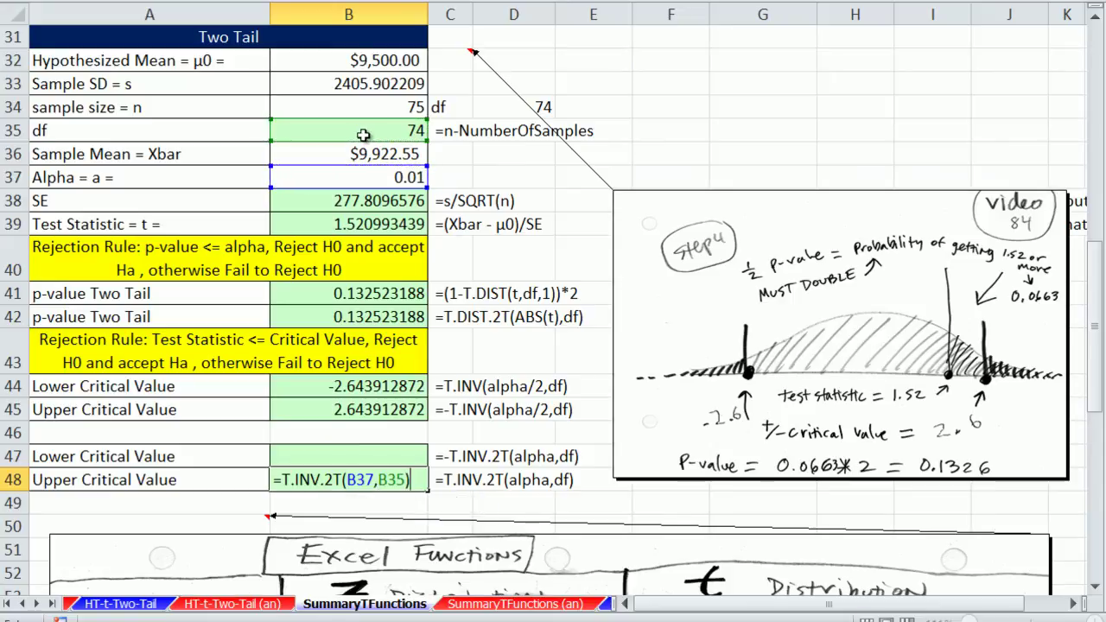
key(ctrl+Return)
Fill the alternative lower critical value in B47 as the negative of the upper one with -B48
click(342, 457)
text(-)
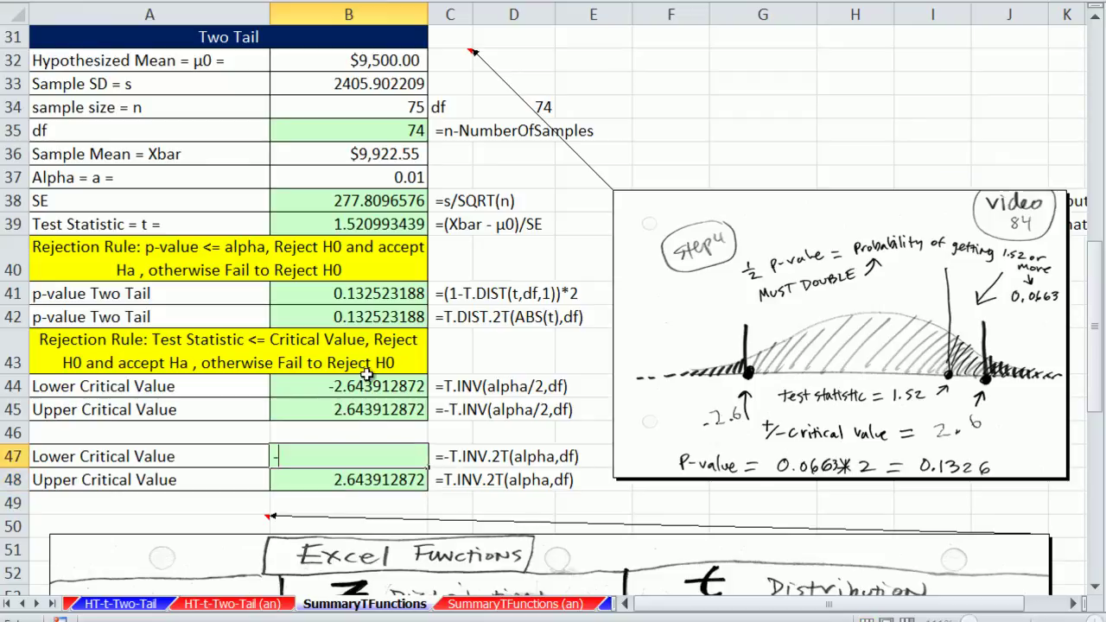
key(Down)
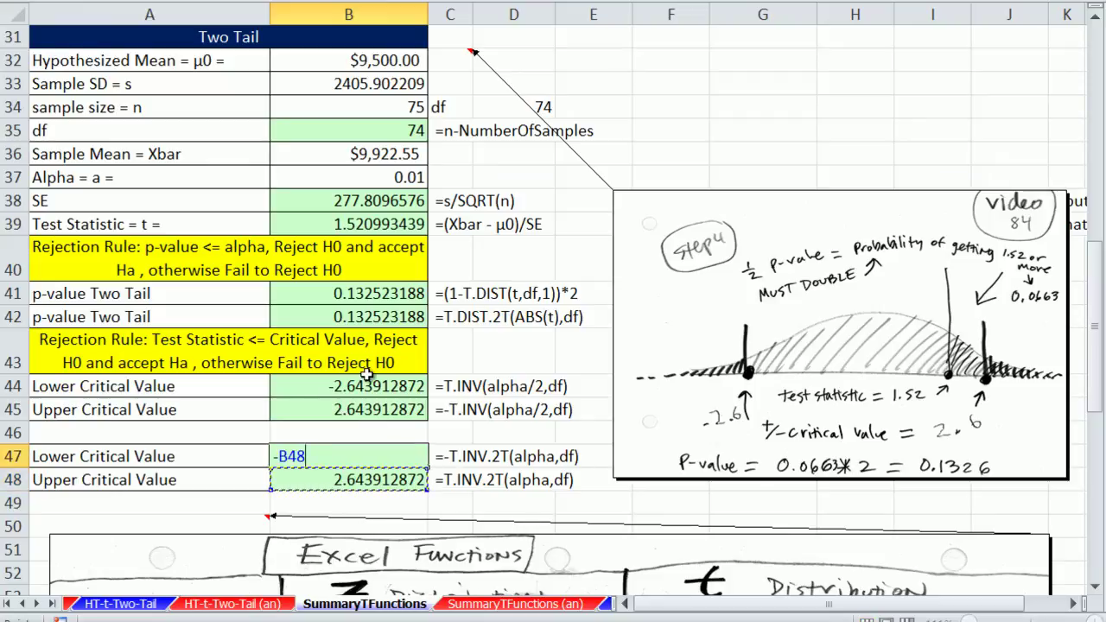
key(ctrl+Return)
click(616, 506)
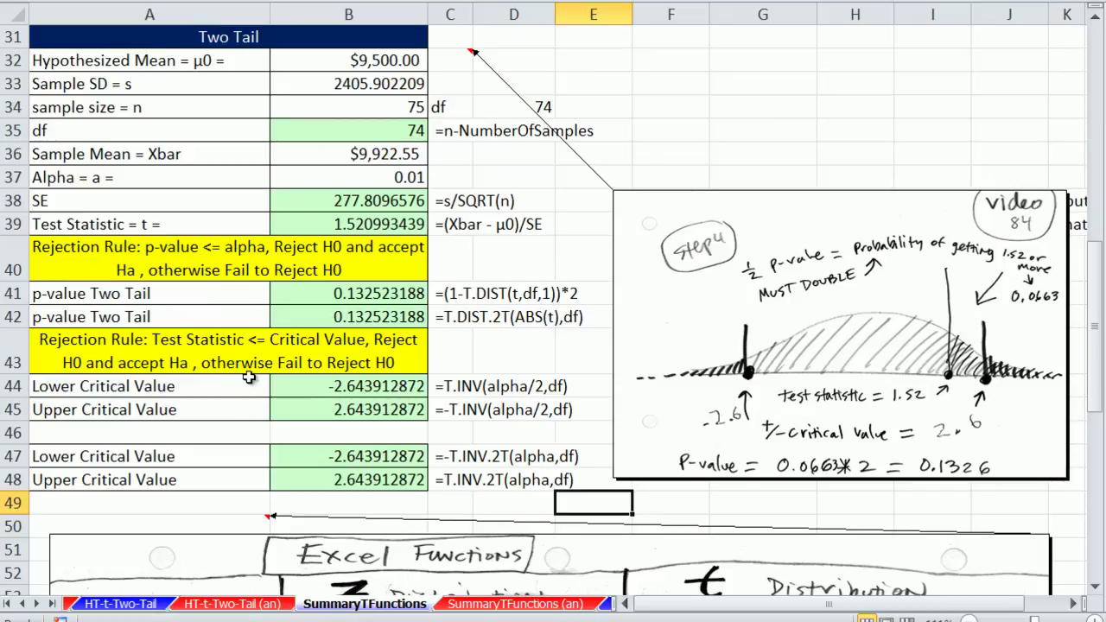
scroll(357, 420, up, 6)
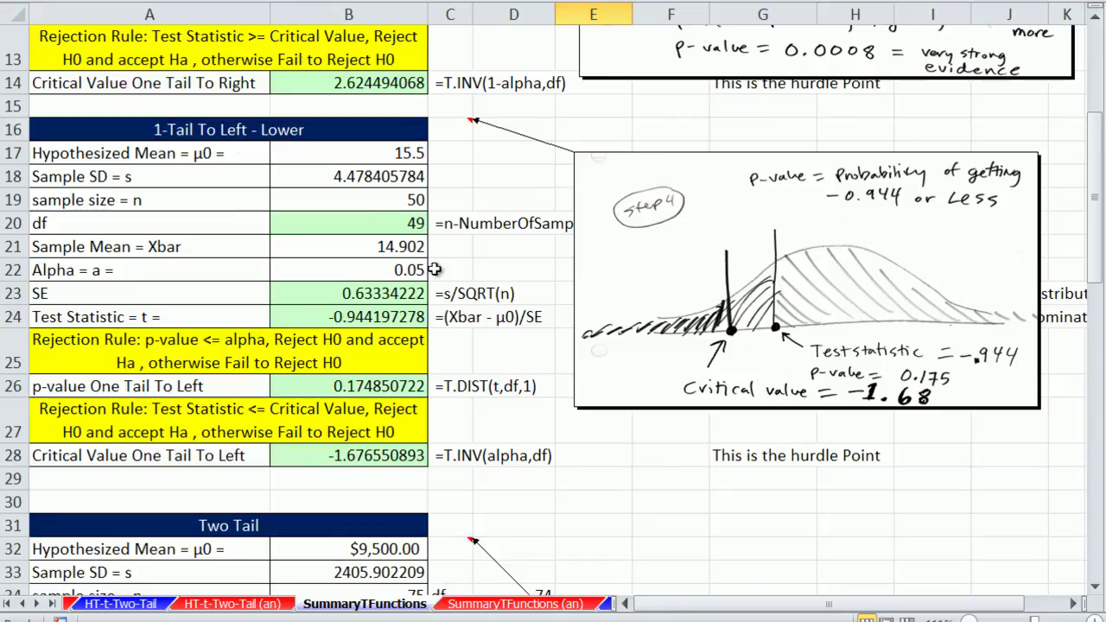
scroll(514, 427, up, 4)
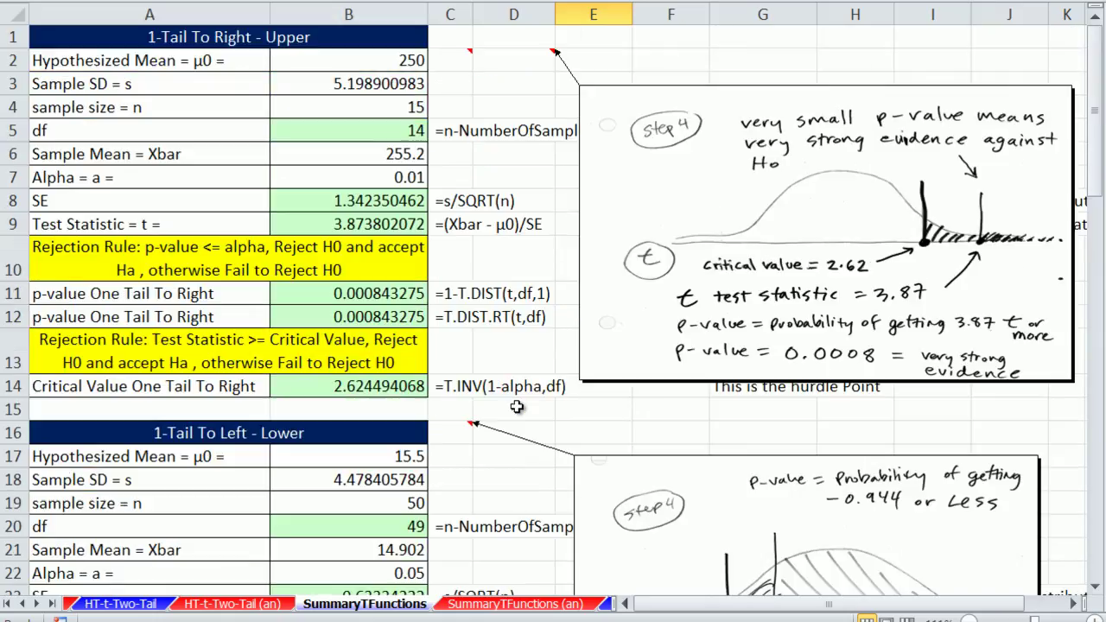